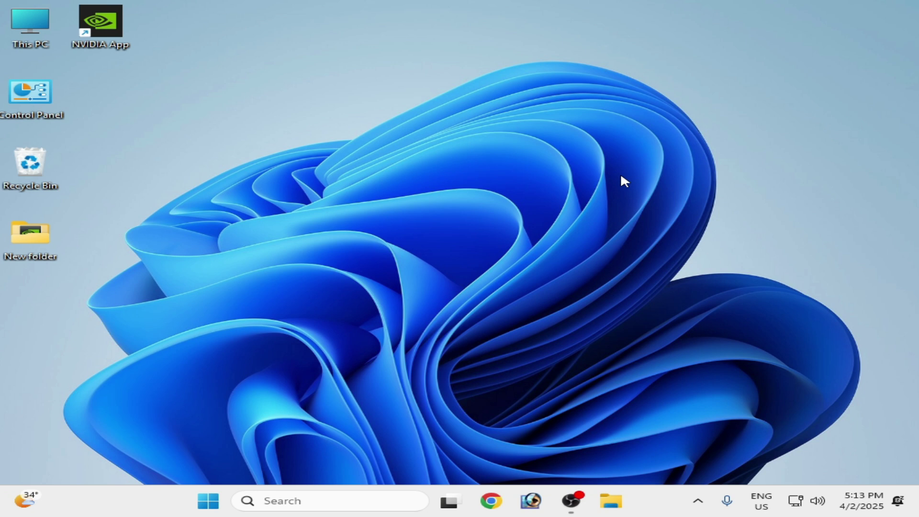
# - Open Display settings from the desktop menu and go to Graphics' custom app settings list
pyautogui.rightClick(506, 160)
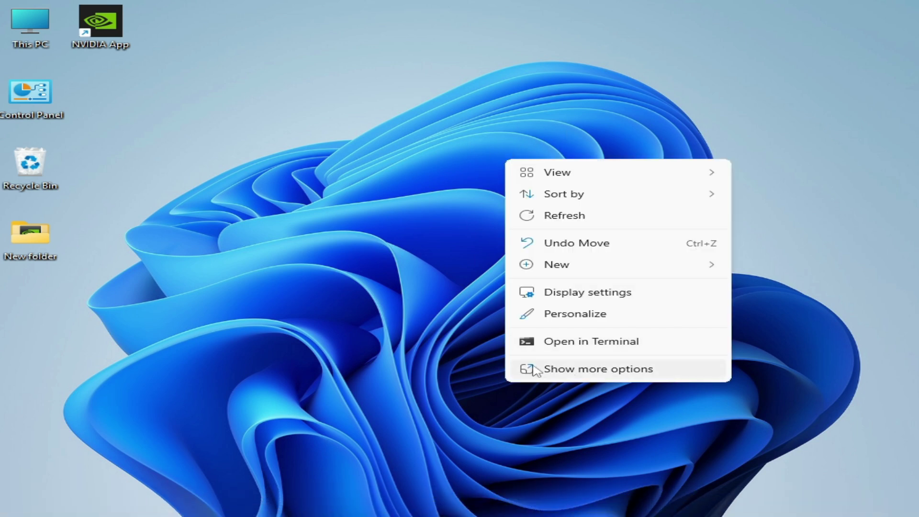
pyautogui.click(583, 292)
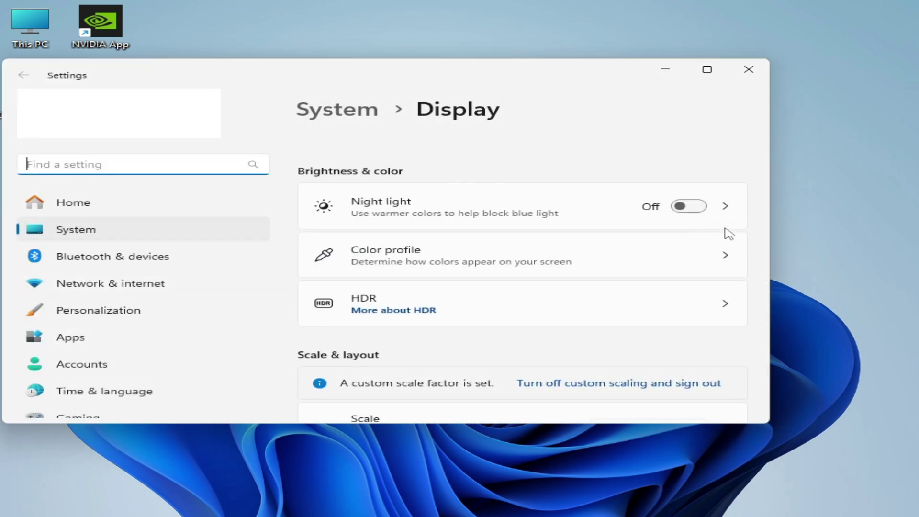
pyautogui.moveTo(765, 223); pyautogui.dragTo(767, 323)
pyautogui.click(487, 338)
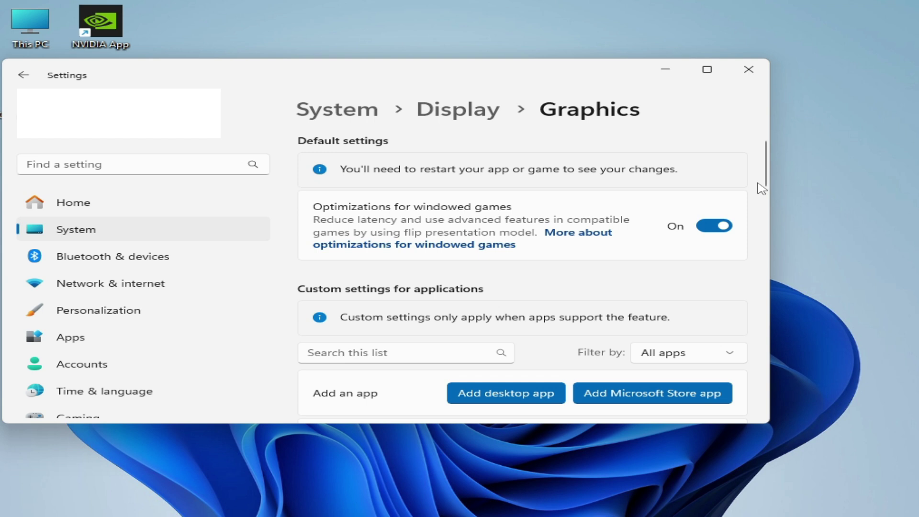
pyautogui.moveTo(766, 181); pyautogui.dragTo(769, 201)
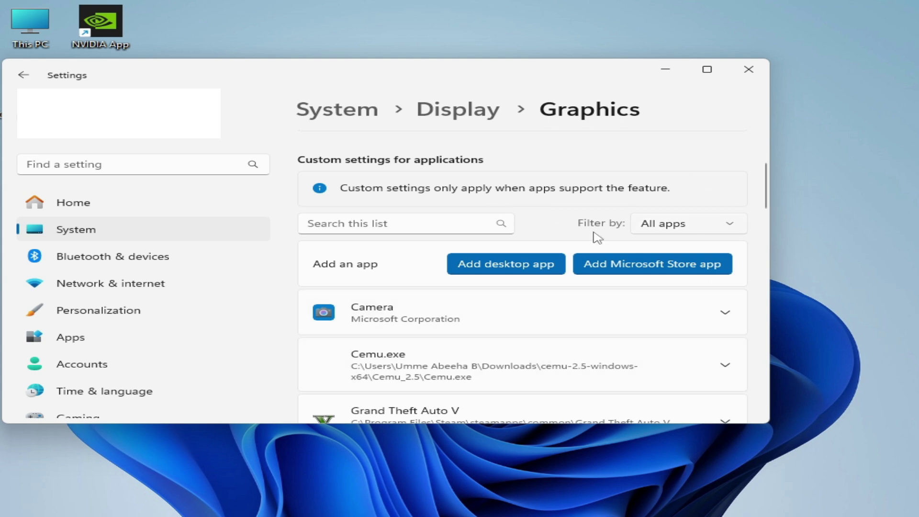
# - Start adding a desktop app and browse to C:\Program Files
pyautogui.click(499, 271)
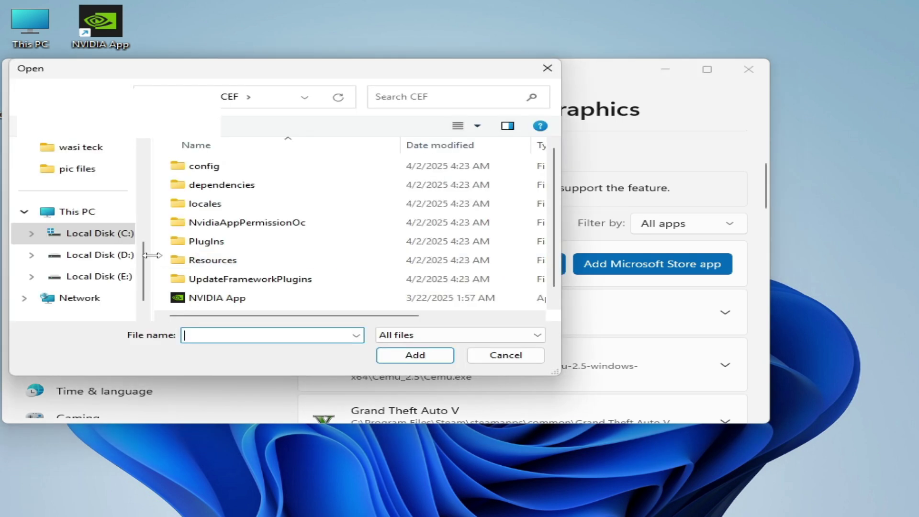
pyautogui.scroll(1, 144, 268)
pyautogui.click(103, 259)
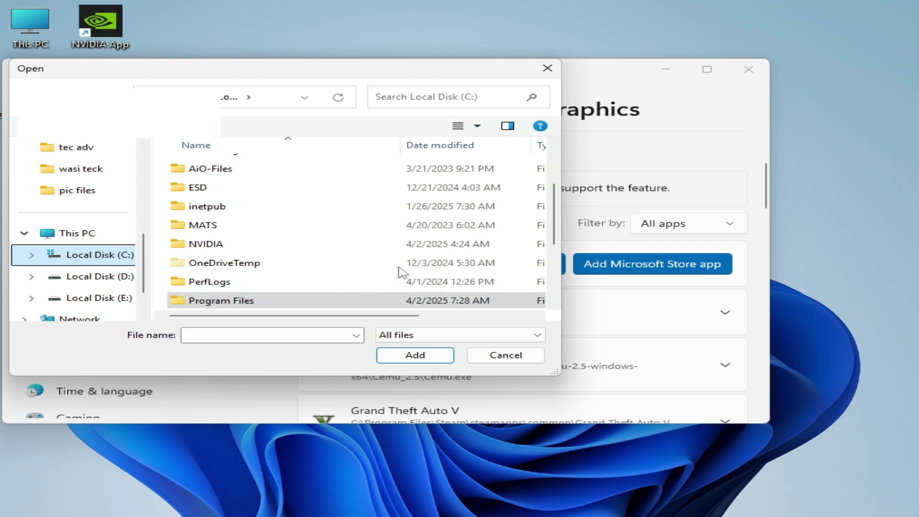
pyautogui.scroll(2, 556, 230)
pyautogui.scroll(-3, 558, 237)
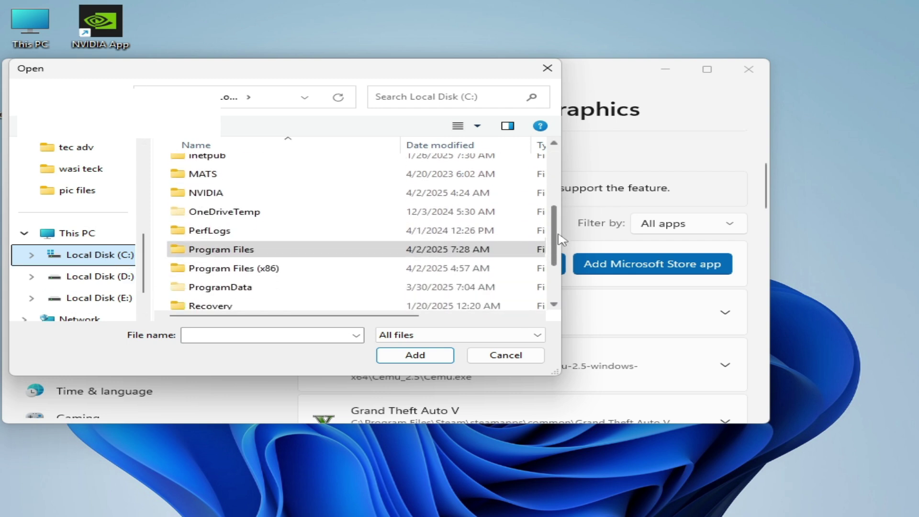
pyautogui.click(245, 241)
pyautogui.doubleClick(244, 242)
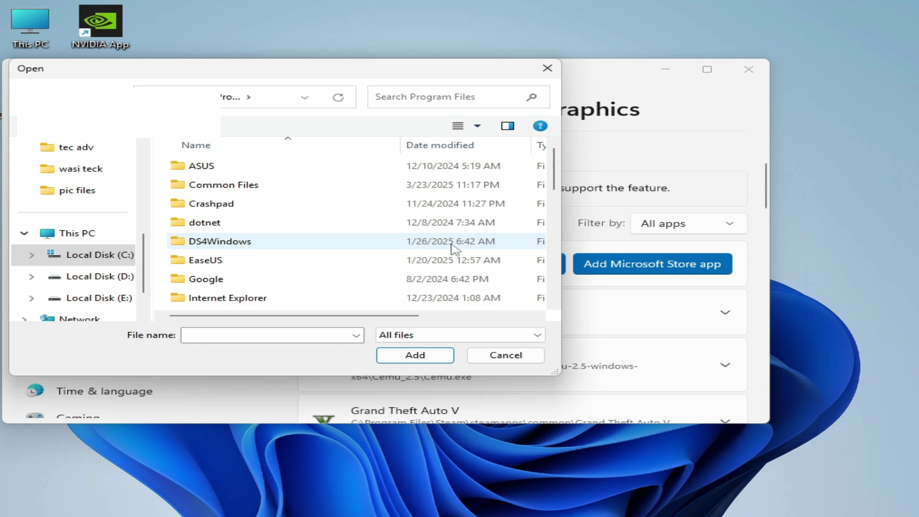
# - Open NVIDIA Corporation\NVIDIA app\CEF and add the NVIDIA App executable to the list
pyautogui.moveTo(556, 178); pyautogui.dragTo(556, 221)
pyautogui.doubleClick(239, 267)
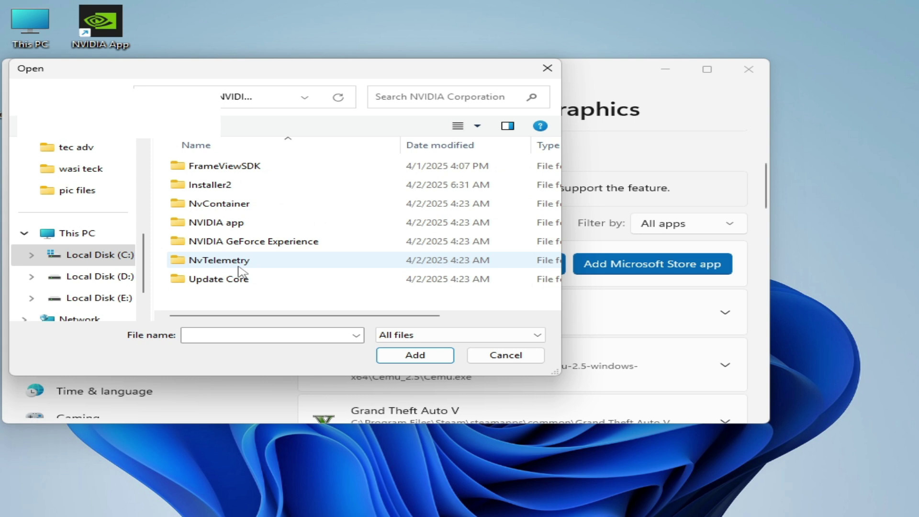
pyautogui.doubleClick(204, 226)
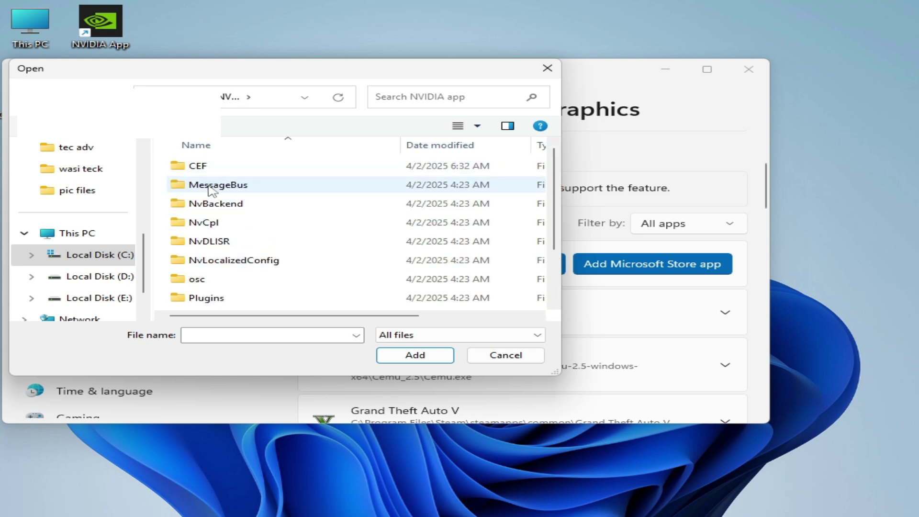
pyautogui.doubleClick(203, 167)
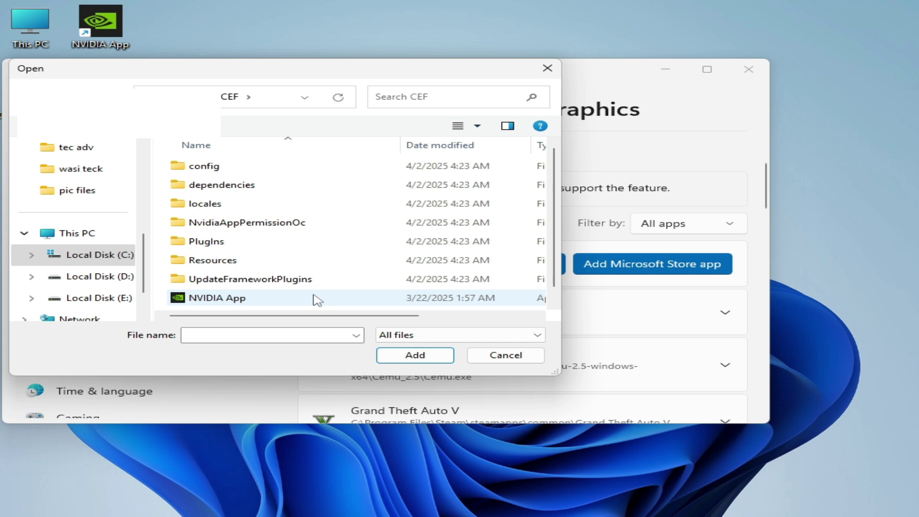
pyautogui.scroll(-1, 526, 206)
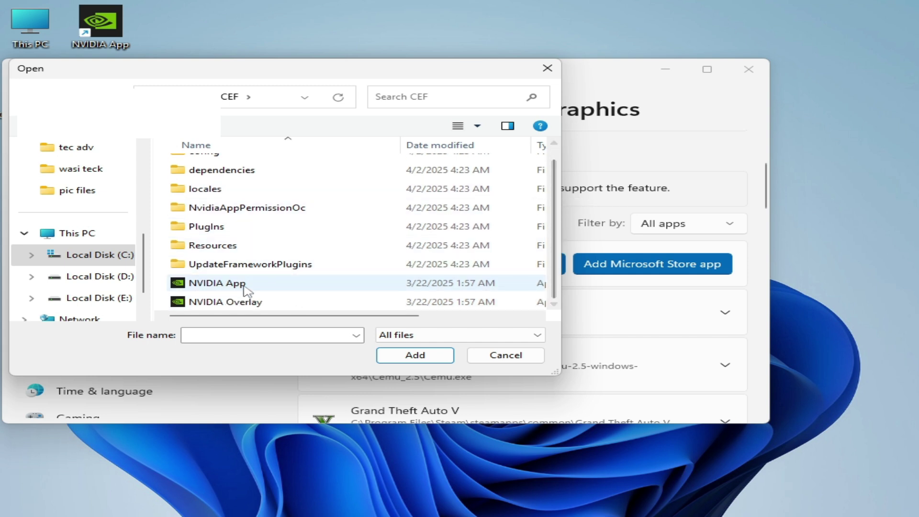
pyautogui.click(221, 287)
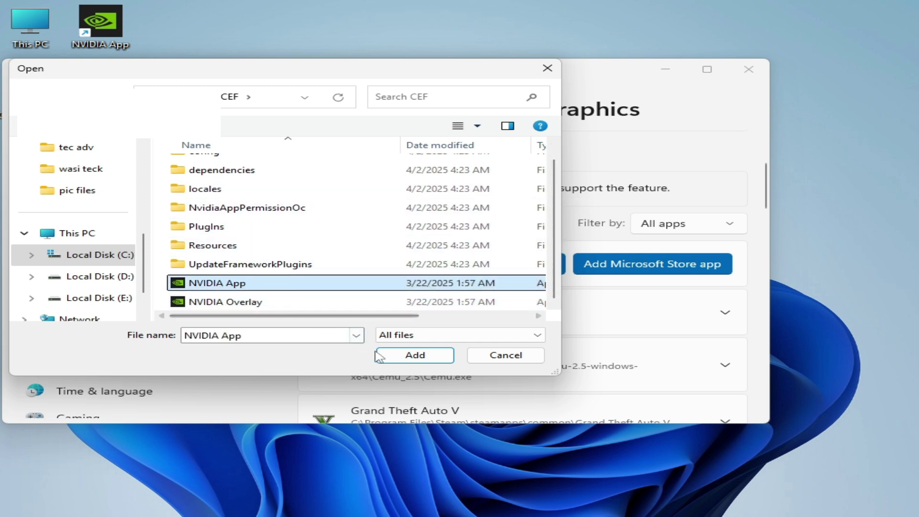
pyautogui.click(405, 355)
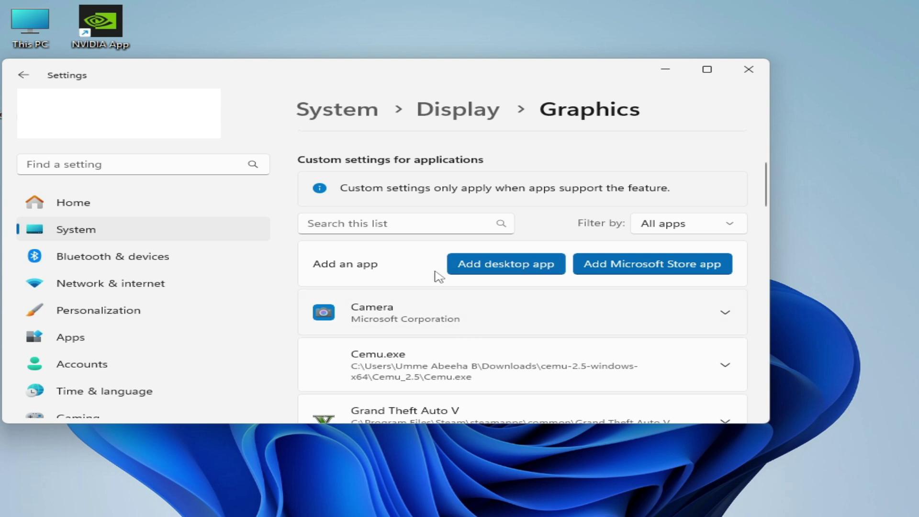
# - Add NVIDIA Overlay from the same CEF folder to the graphics app list
pyautogui.click(493, 267)
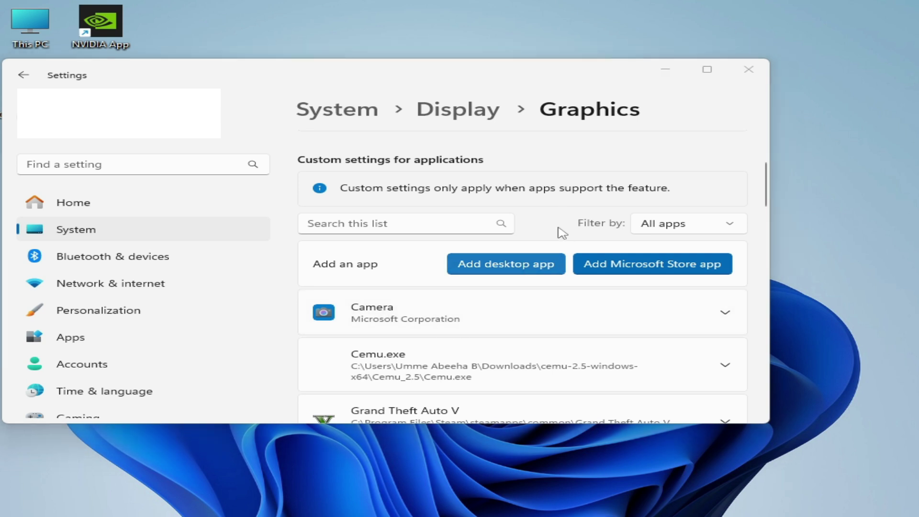
pyautogui.scroll(-1, 546, 220)
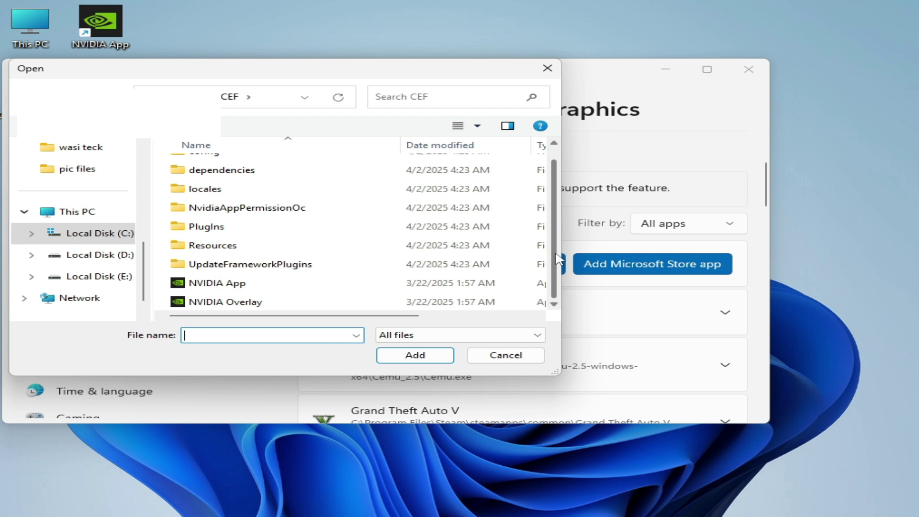
pyautogui.click(270, 302)
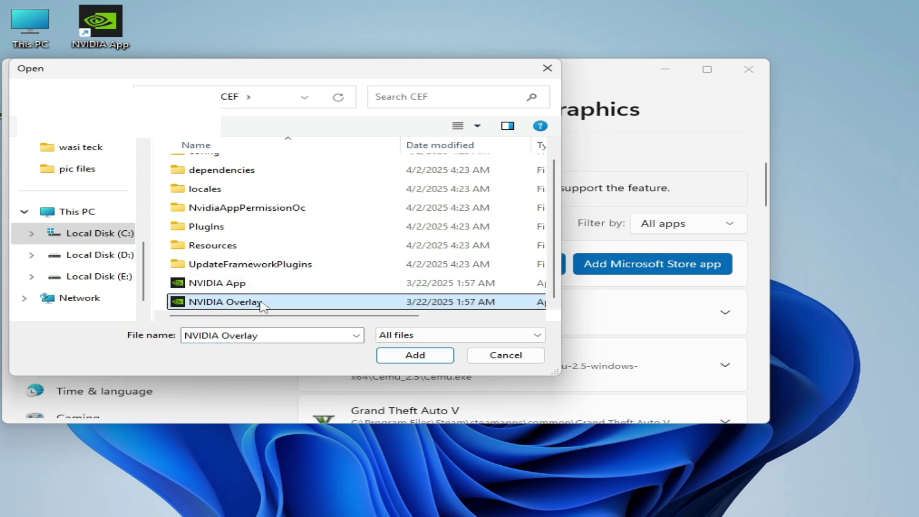
pyautogui.click(413, 355)
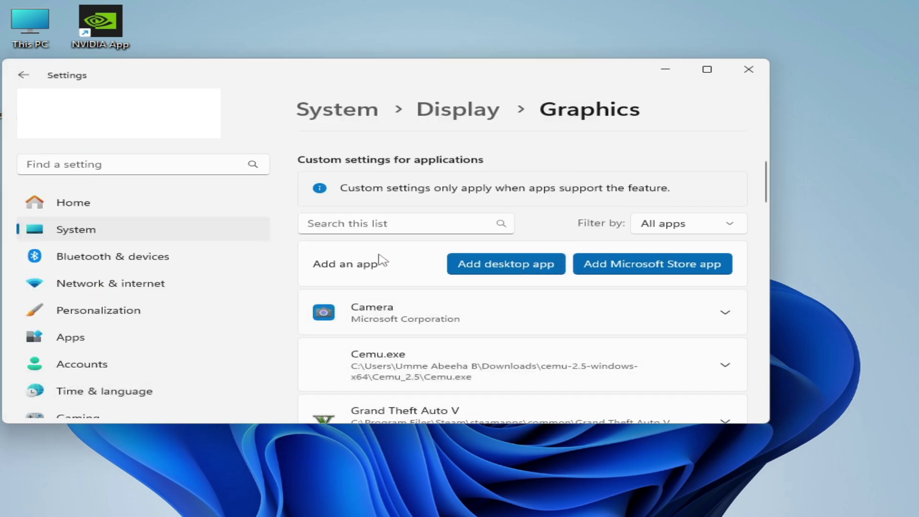
# - Filter the app list by 'nvi' and set NVIDIA Overlay to High Performance (GeForce GTX 970)
pyautogui.click(370, 222)
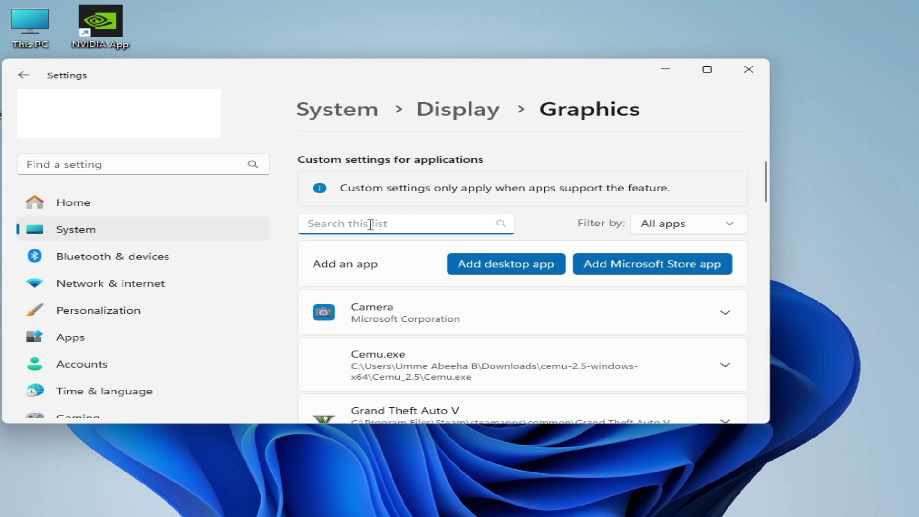
pyautogui.write('nvi')
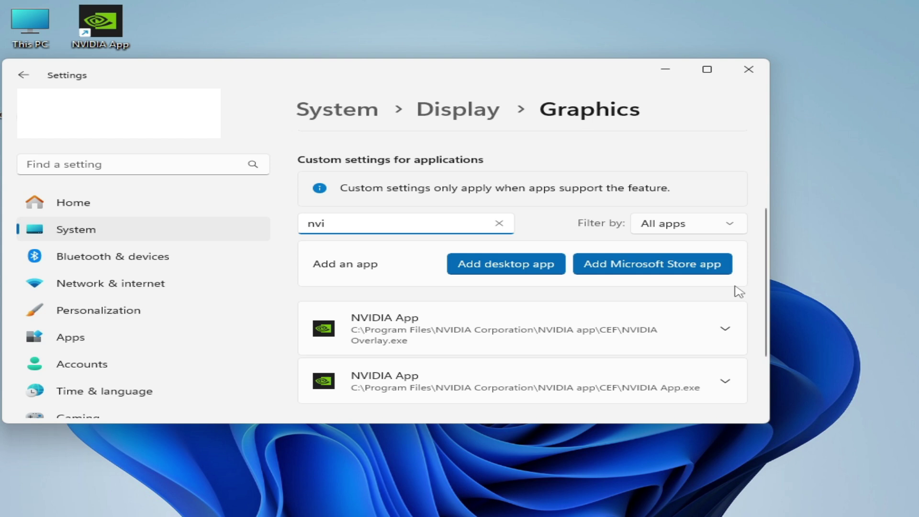
pyautogui.scroll(-2, 765, 268)
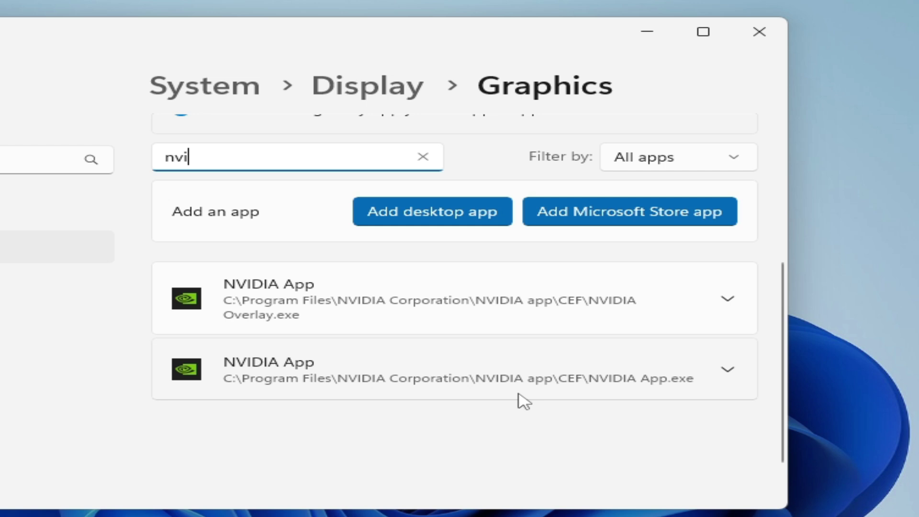
pyautogui.click(719, 307)
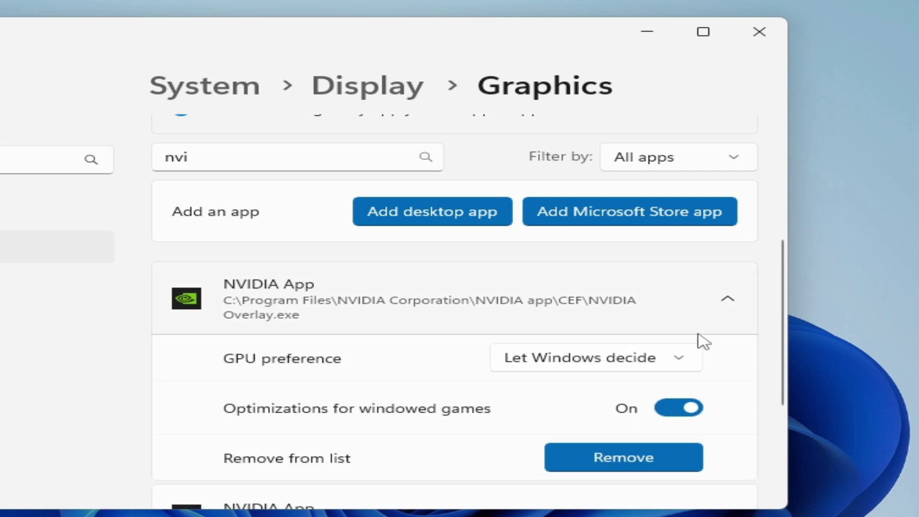
pyautogui.click(676, 368)
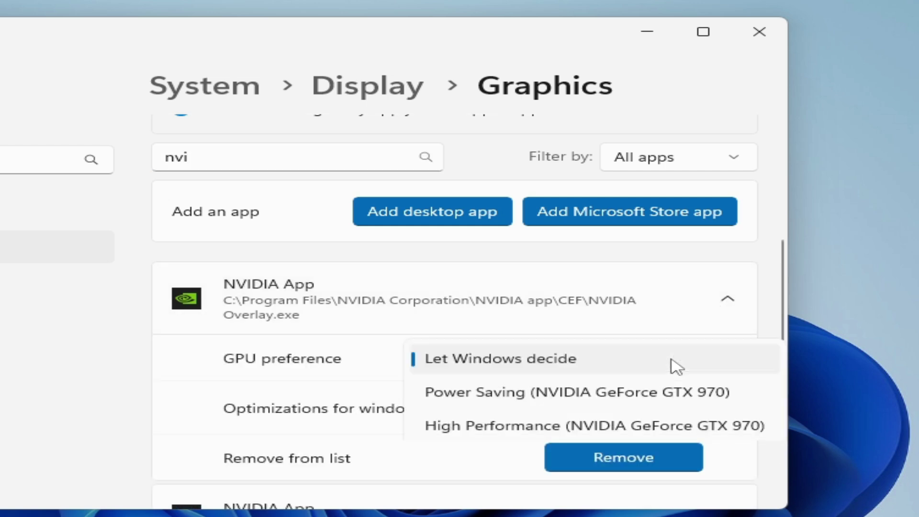
pyautogui.click(558, 433)
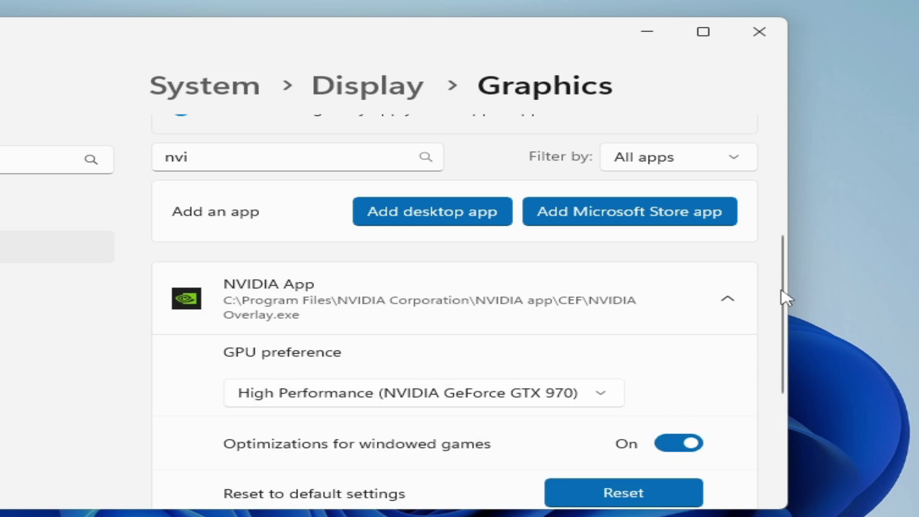
# - Set the NVIDIA App entry's GPU preference to High Performance (GeForce GTX 970)
pyautogui.moveTo(786, 297); pyautogui.dragTo(677, 380)
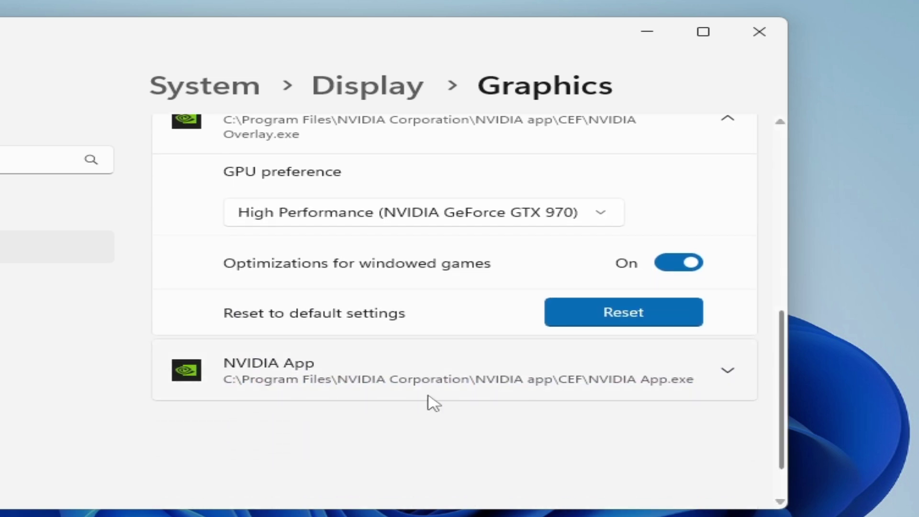
pyautogui.click(716, 379)
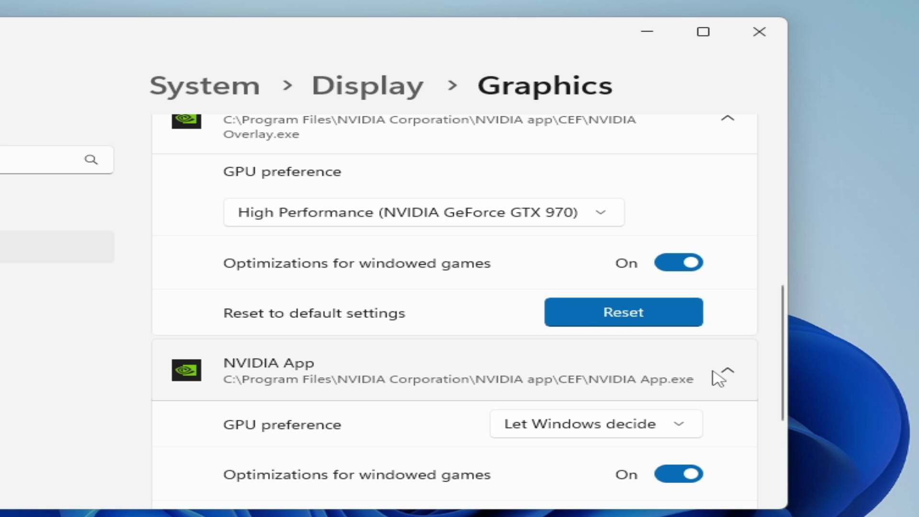
pyautogui.click(677, 433)
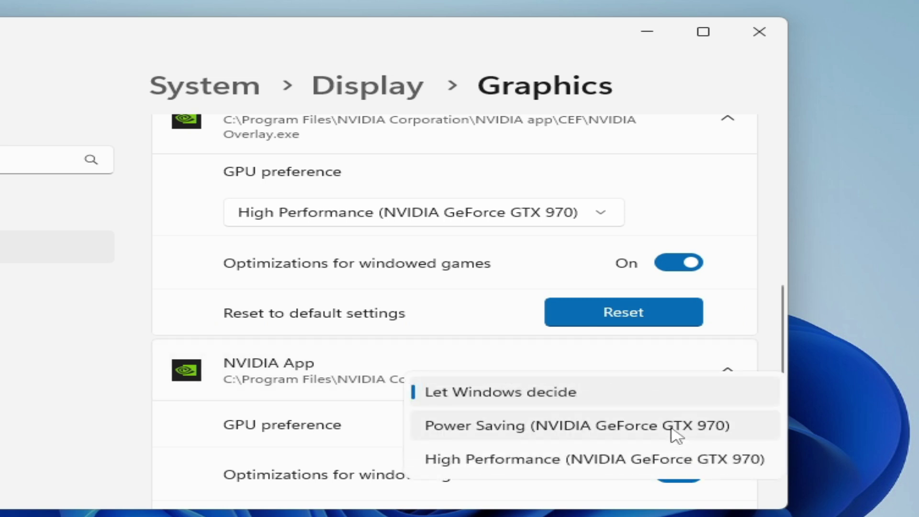
pyautogui.click(567, 462)
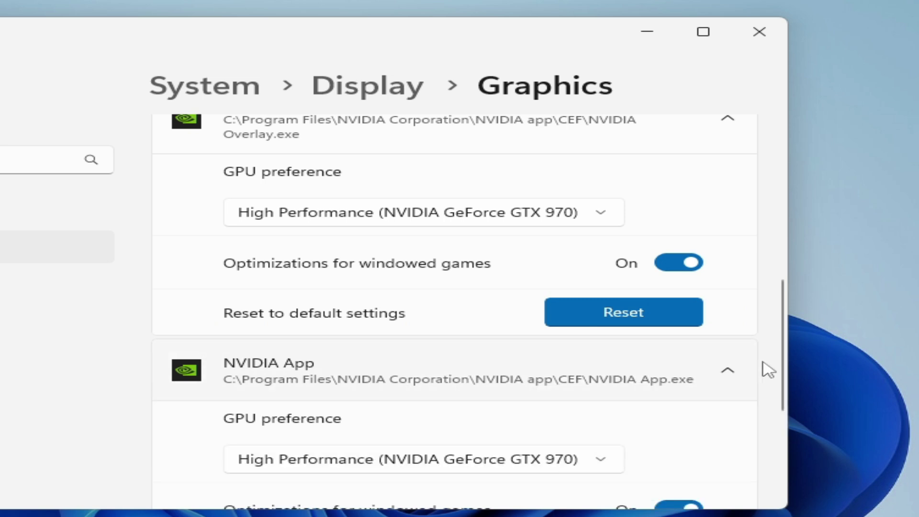
pyautogui.moveTo(786, 350)
pyautogui.mouseDown()
pyautogui.moveTo(785, 383)
pyautogui.moveTo(775, 303)
pyautogui.moveTo(786, 343)
pyautogui.mouseUp()
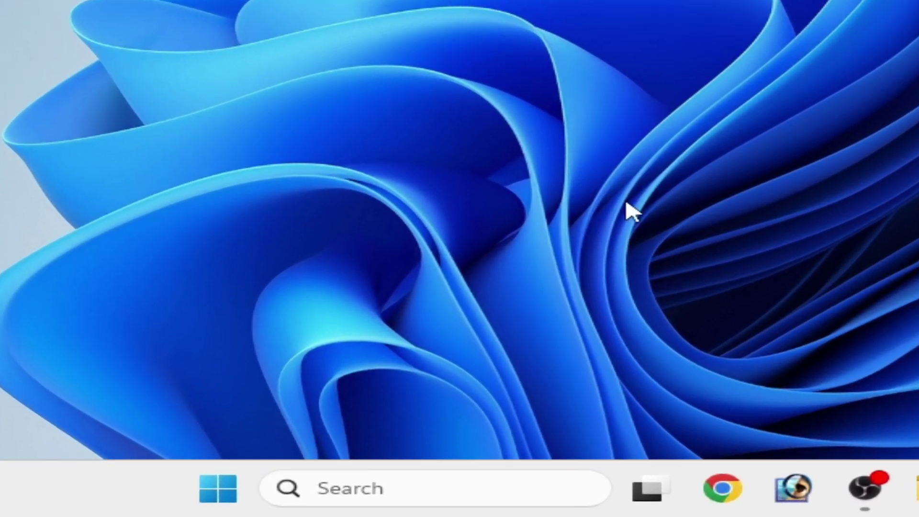
# - Search 'services' from the taskbar and launch the Services best match
pyautogui.click(406, 494)
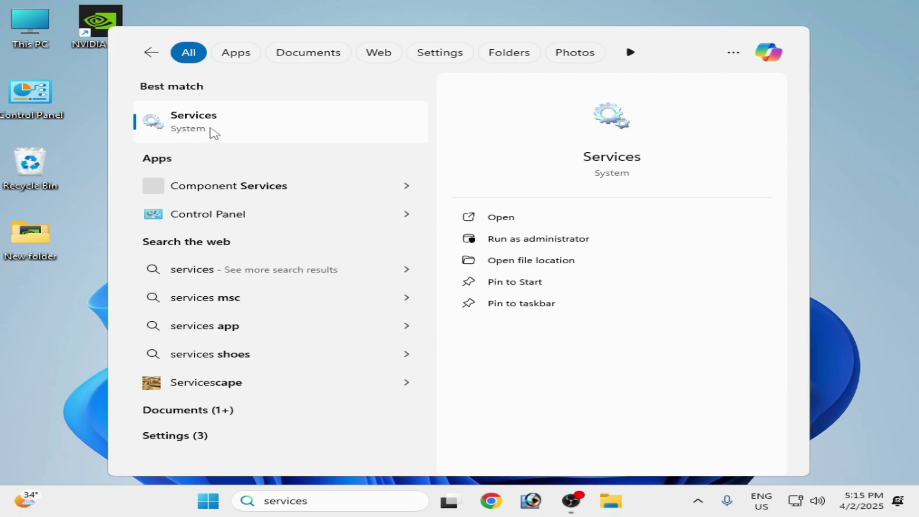
pyautogui.click(214, 133)
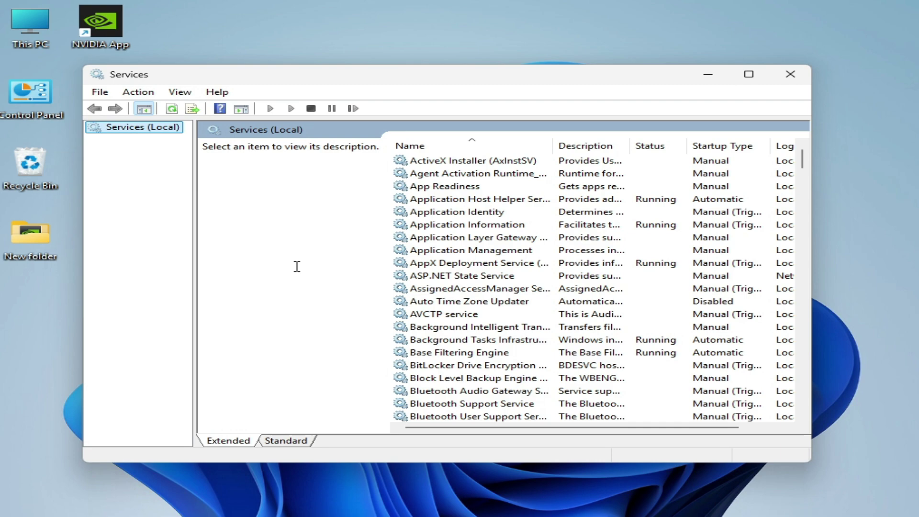
# - Scroll down the services list and select NVIDIA FrameView SDK service
pyautogui.click(295, 441)
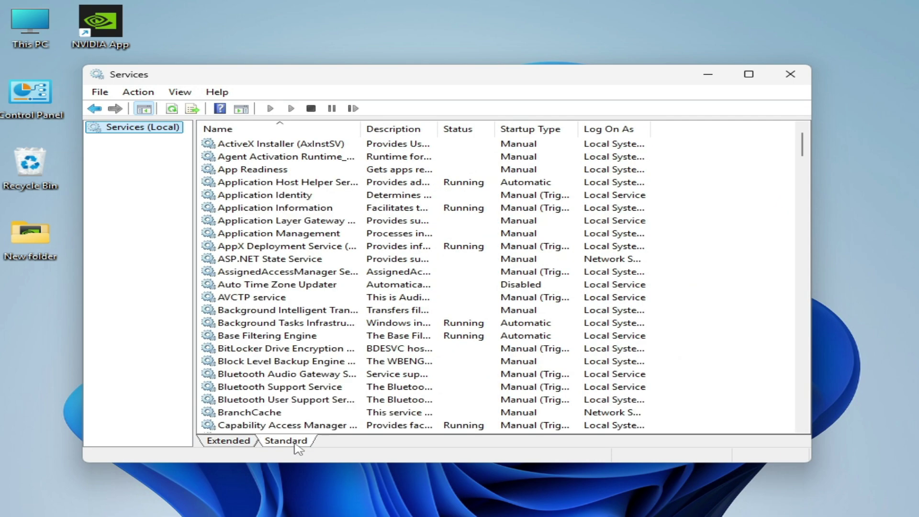
pyautogui.click(233, 443)
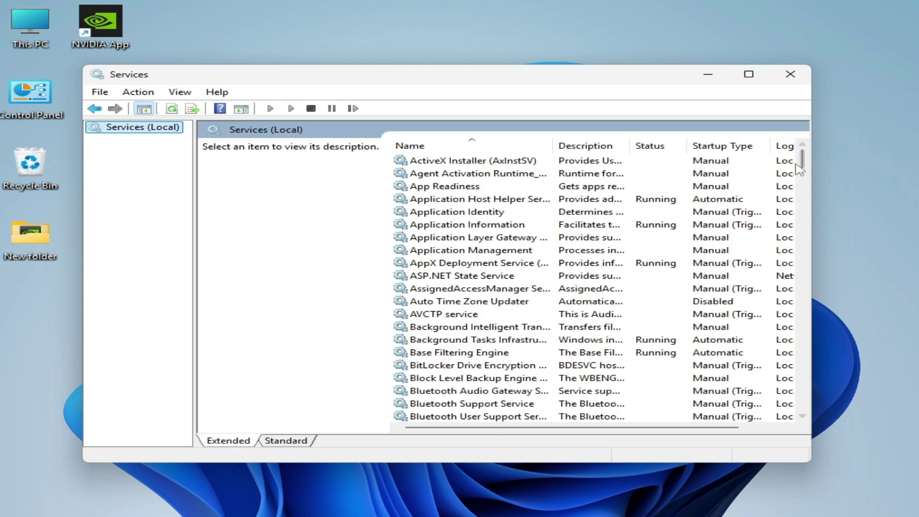
pyautogui.moveTo(800, 170); pyautogui.dragTo(808, 228)
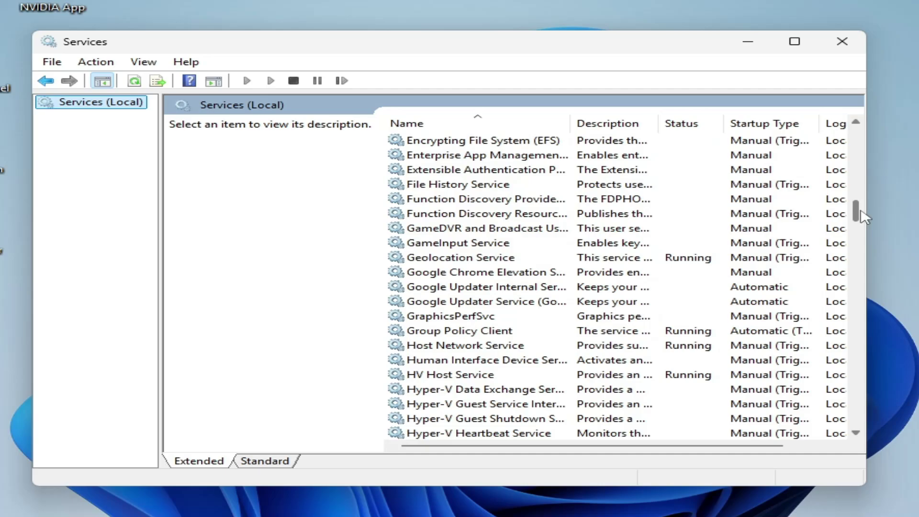
pyautogui.moveTo(861, 212); pyautogui.dragTo(915, 330)
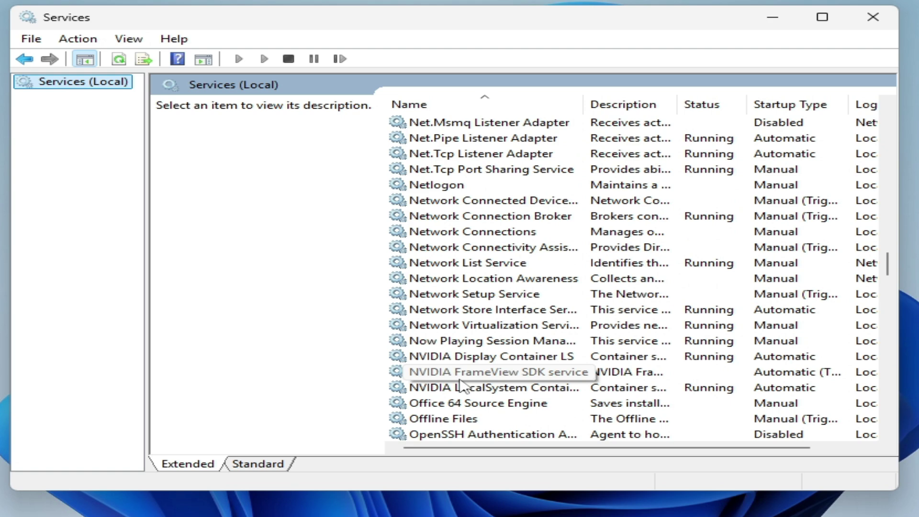
pyautogui.click(479, 374)
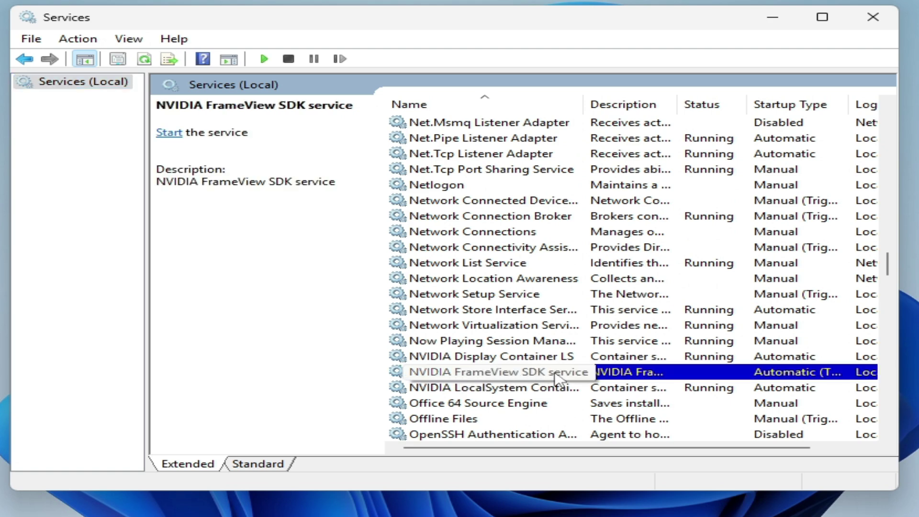
# - In FrameView SDK properties, keep Automatic startup and apply 'Allow service to interact with desktop'
pyautogui.rightClick(522, 378)
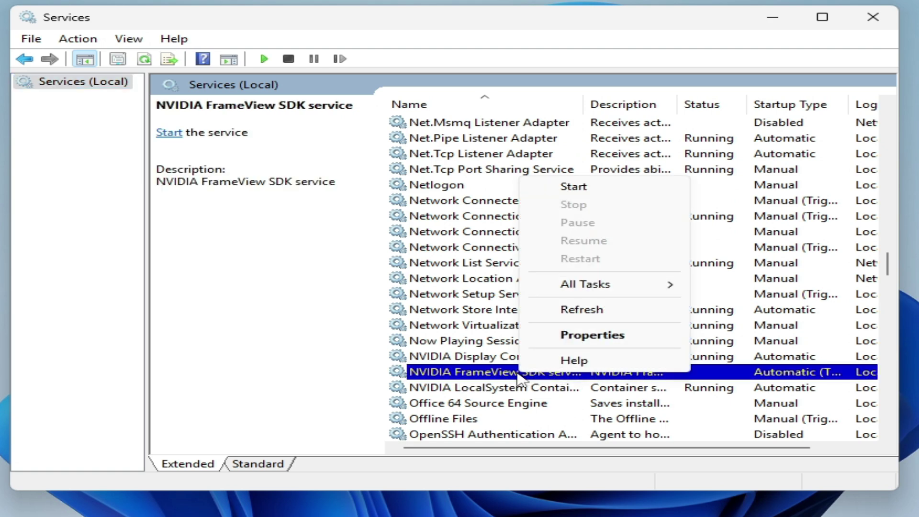
pyautogui.click(580, 336)
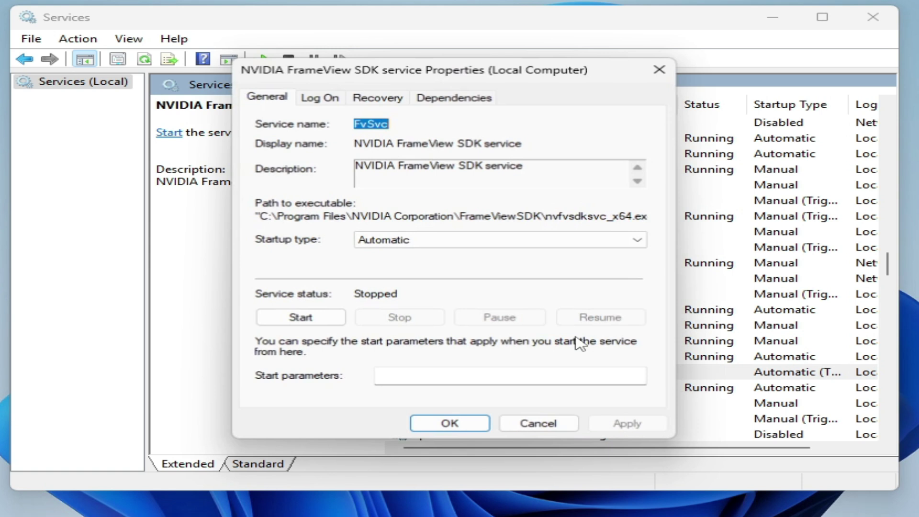
pyautogui.click(448, 242)
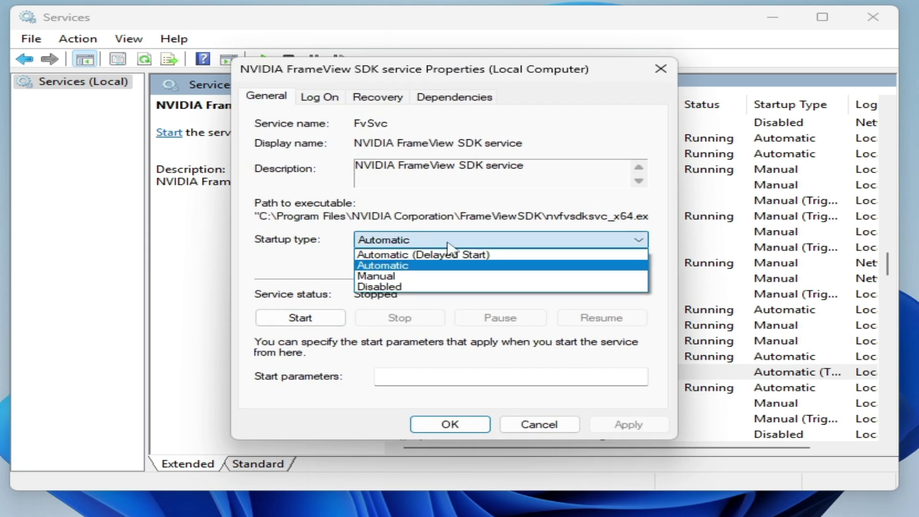
pyautogui.click(402, 266)
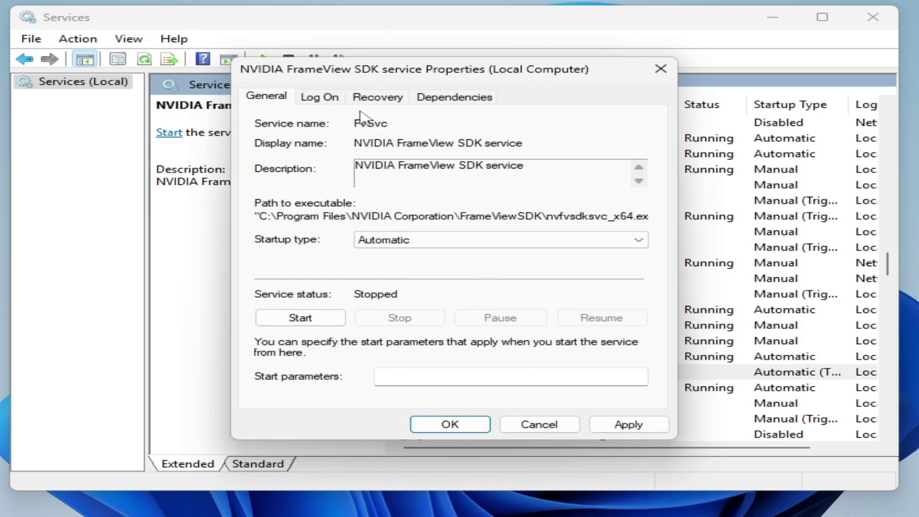
pyautogui.click(319, 97)
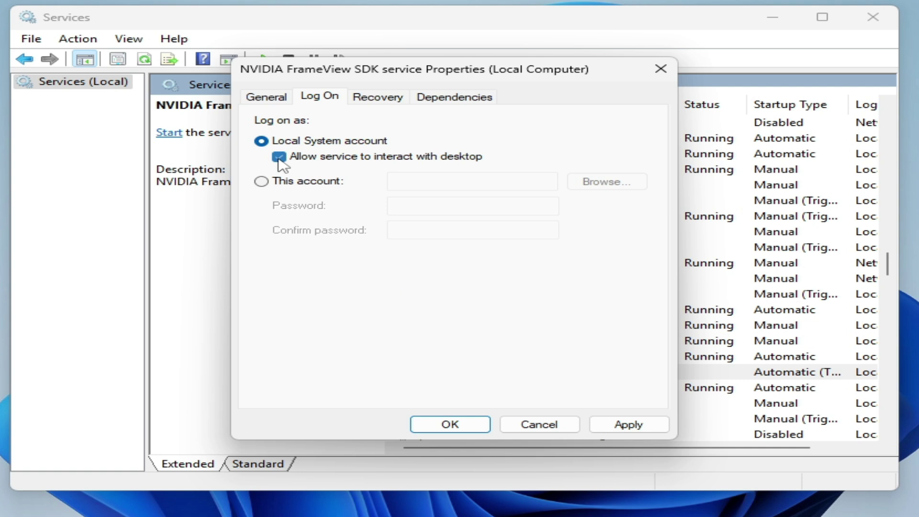
pyautogui.click(278, 157)
pyautogui.click(618, 425)
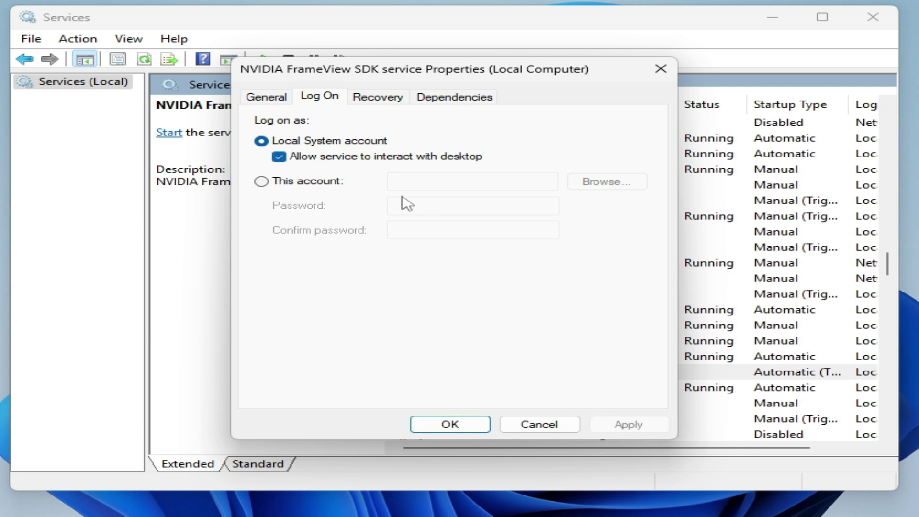
# - Start the FrameView SDK service and confirm its properties with OK
pyautogui.click(268, 97)
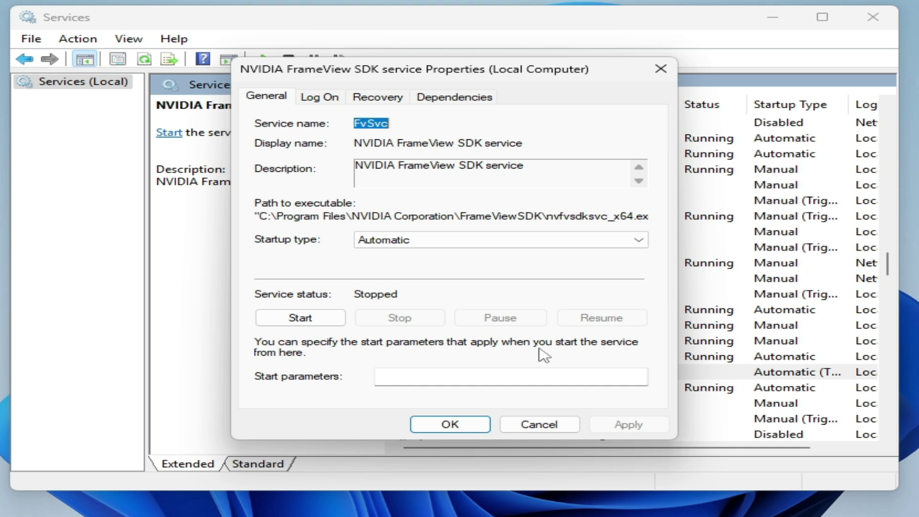
pyautogui.click(327, 321)
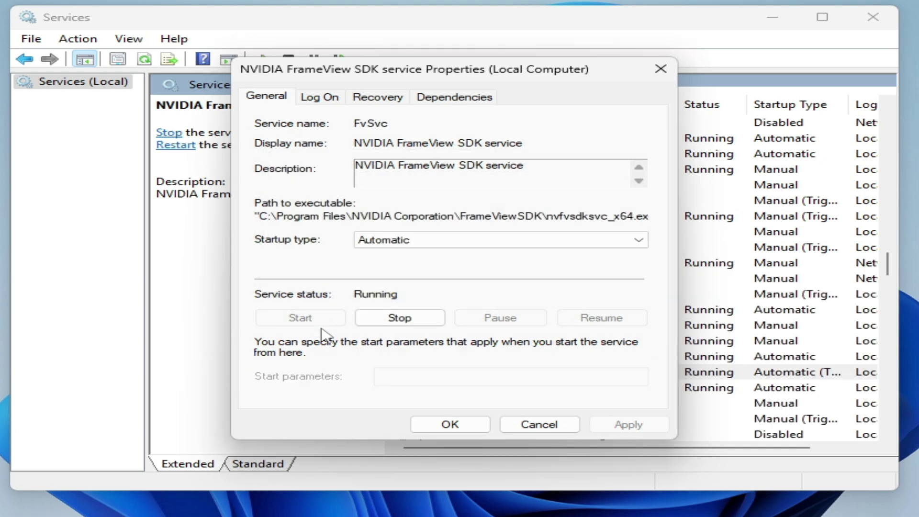
pyautogui.click(467, 426)
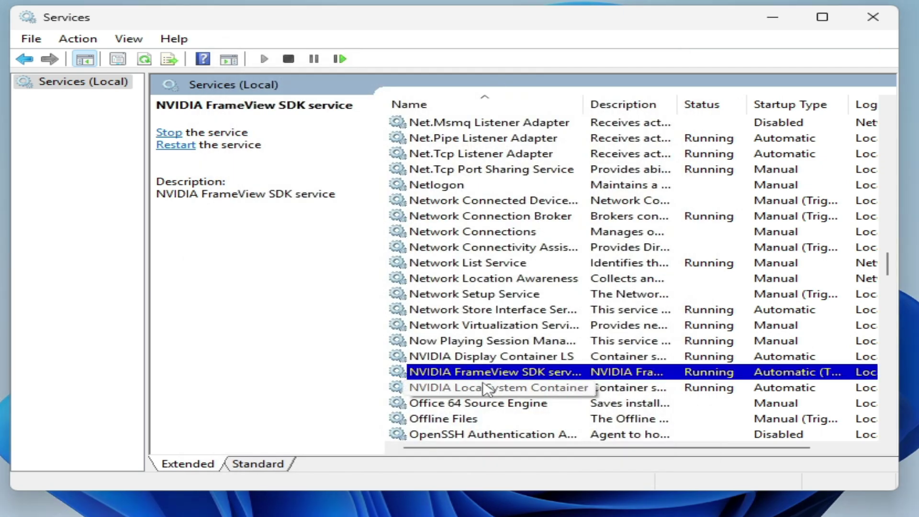
# - Set NVIDIA LocalSystem Container's startup type to Automatic and apply it
pyautogui.click(483, 387)
pyautogui.rightClick(484, 388)
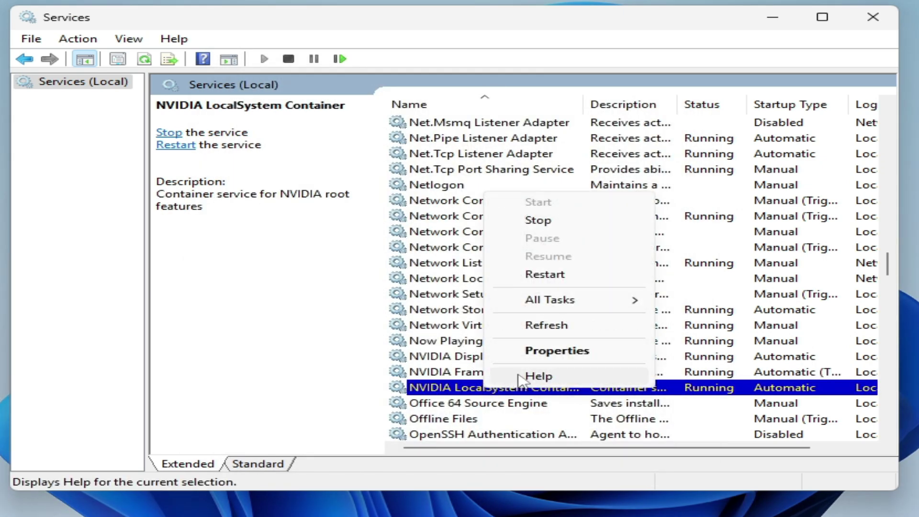
pyautogui.click(551, 355)
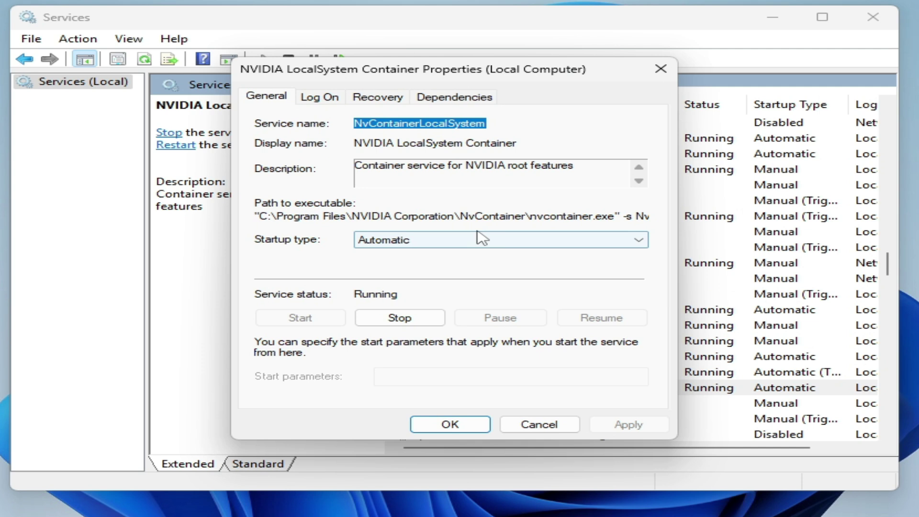
pyautogui.click(470, 240)
pyautogui.click(400, 274)
pyautogui.click(464, 241)
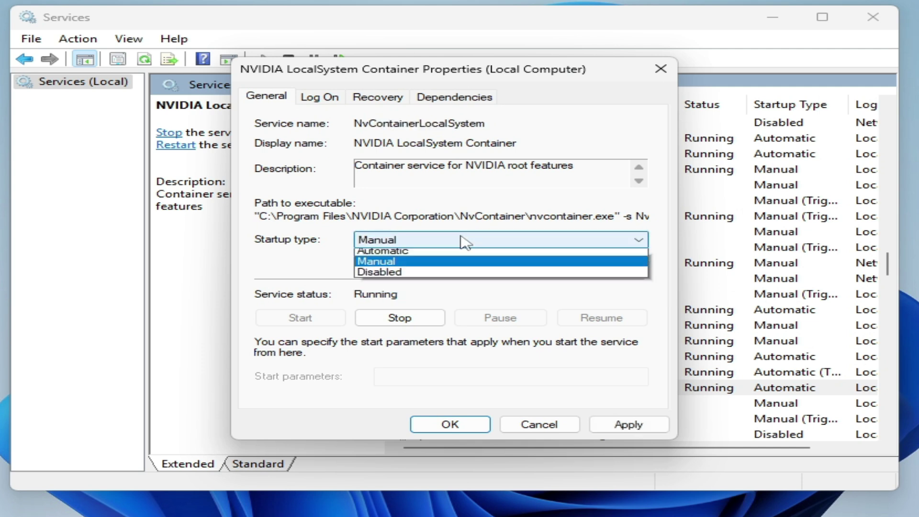
pyautogui.click(424, 266)
pyautogui.click(629, 424)
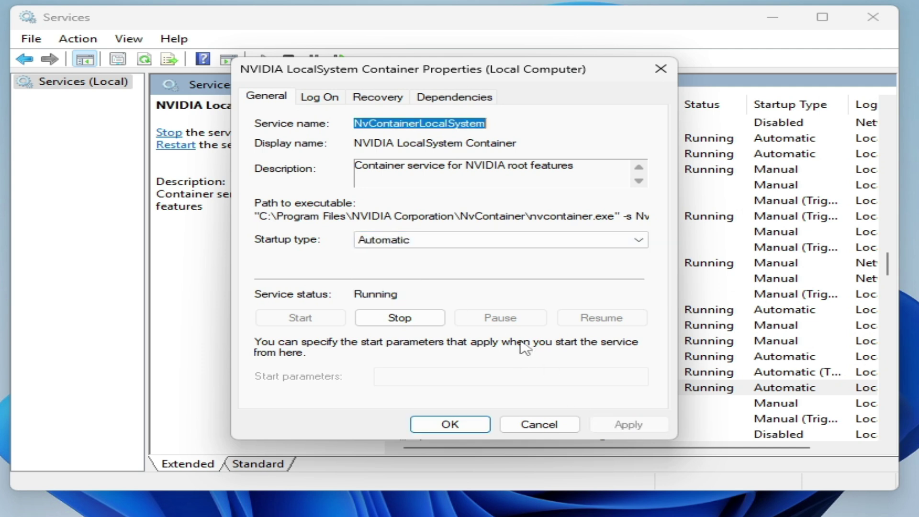
# - Allow the container to interact with the desktop, apply, then stop and restart the service
pyautogui.click(324, 98)
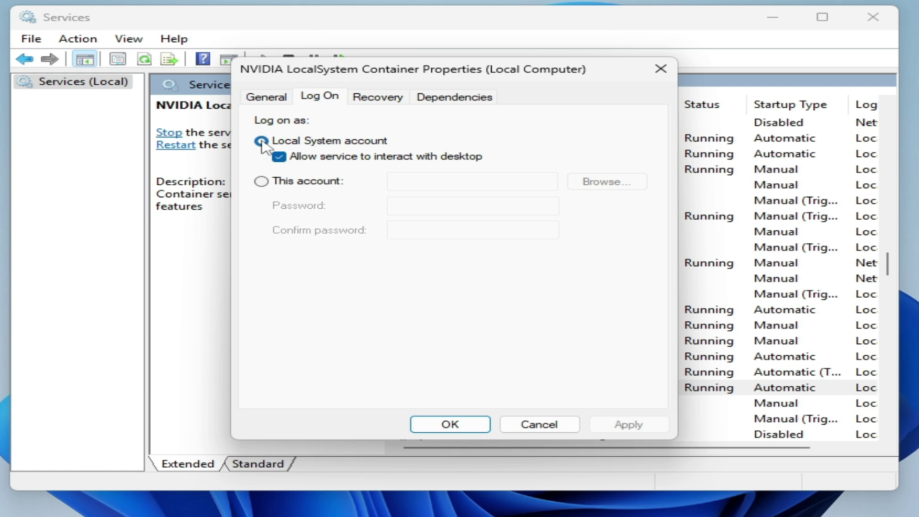
pyautogui.click(279, 156)
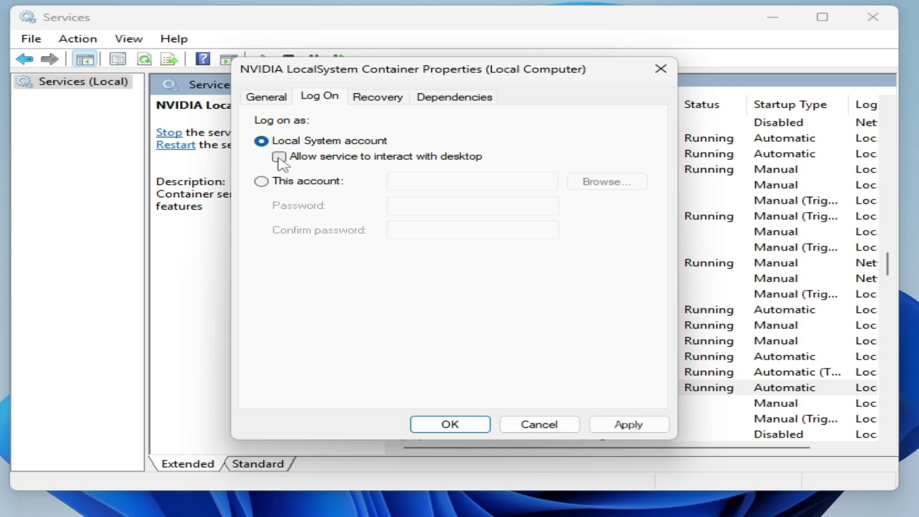
pyautogui.click(623, 425)
pyautogui.click(283, 99)
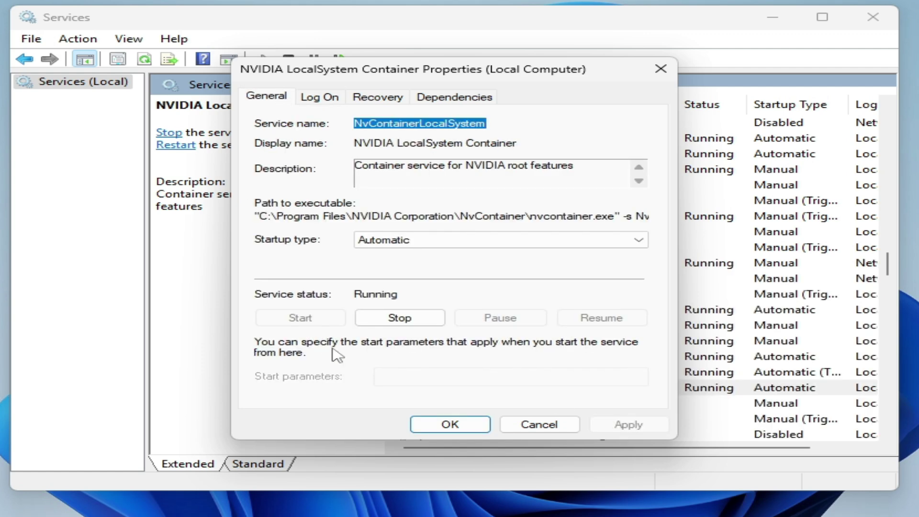
pyautogui.click(396, 320)
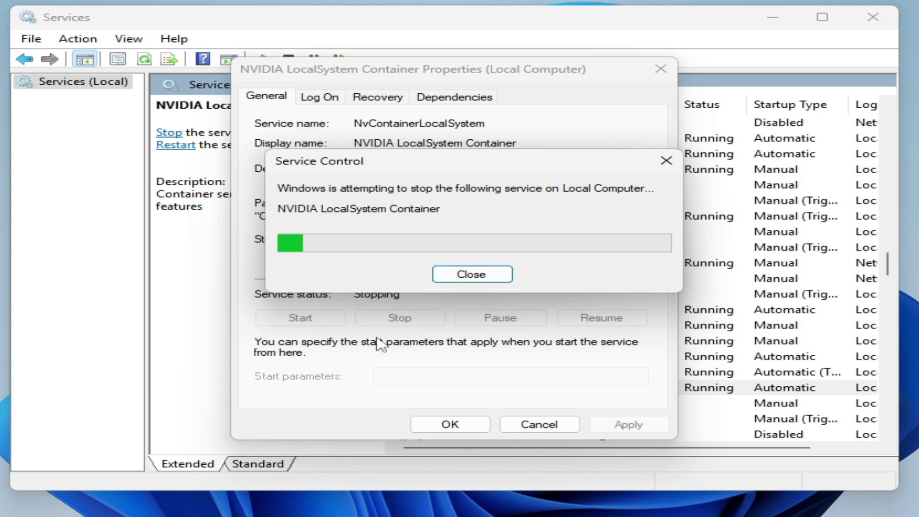
pyautogui.click(309, 319)
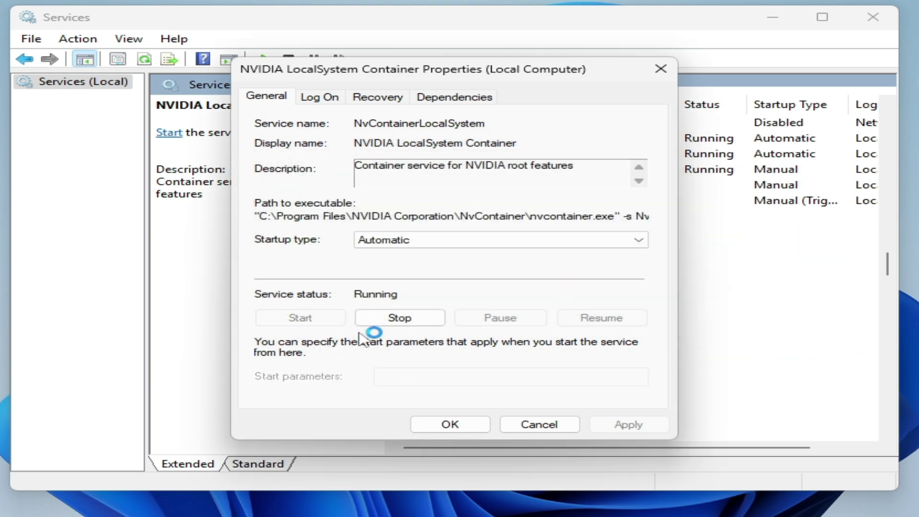
# - Close the previous properties and set NVIDIA Display Container LS startup to Automatic, applying it
pyautogui.click(450, 425)
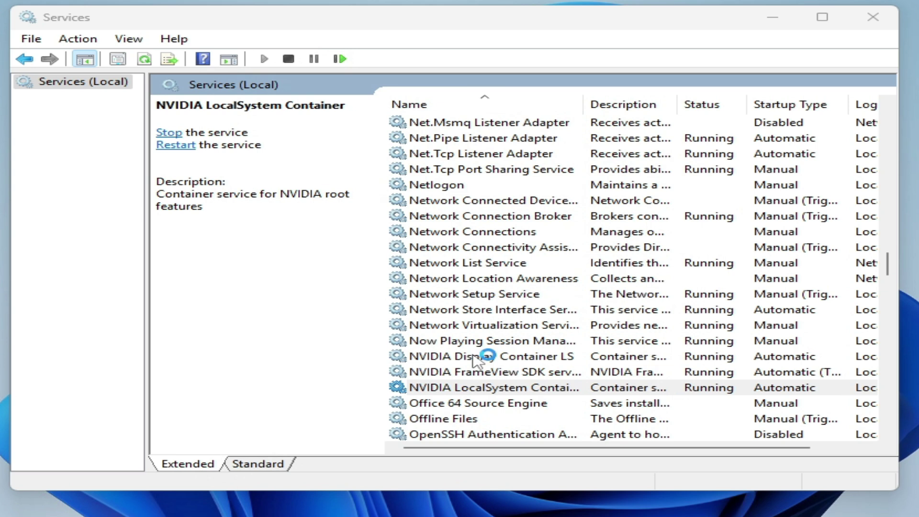
pyautogui.click(491, 359)
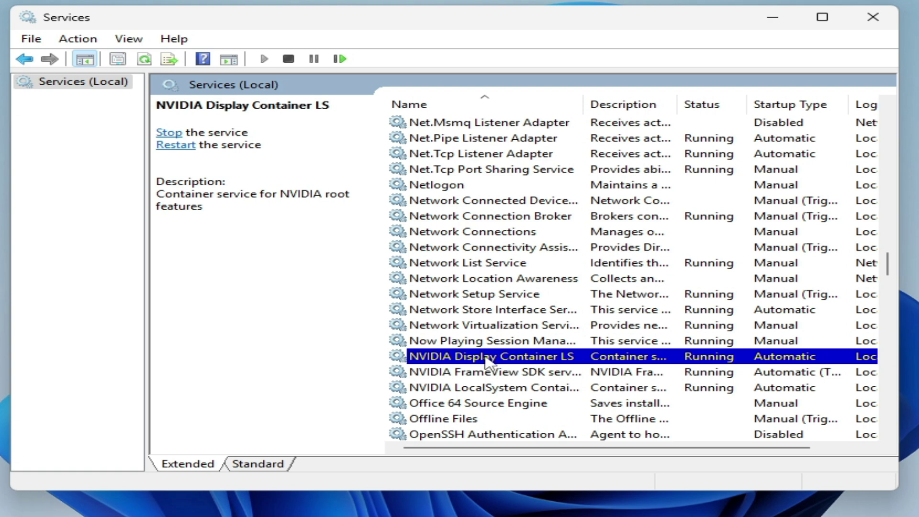
pyautogui.rightClick(453, 354)
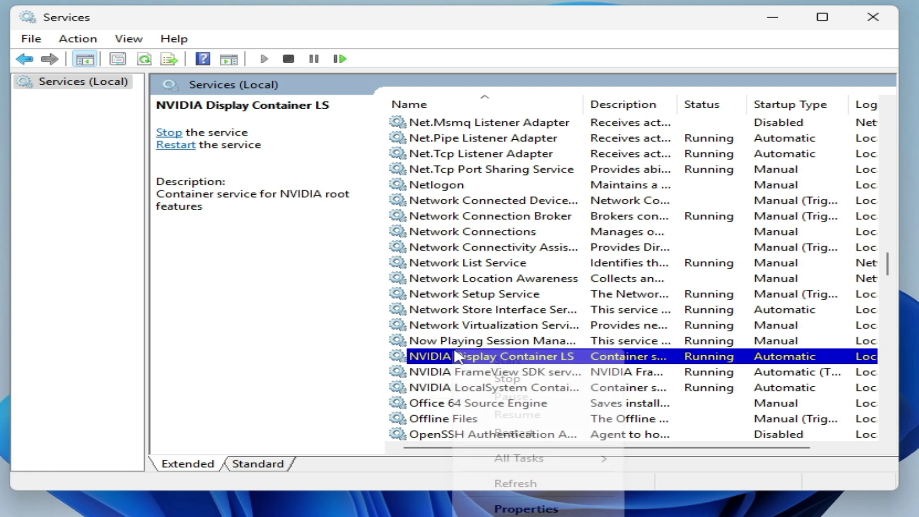
pyautogui.click(532, 508)
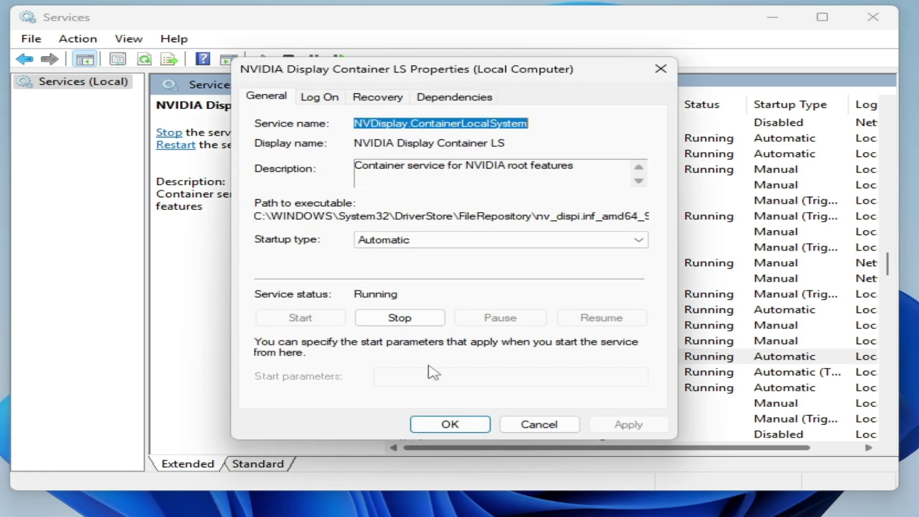
pyautogui.click(454, 242)
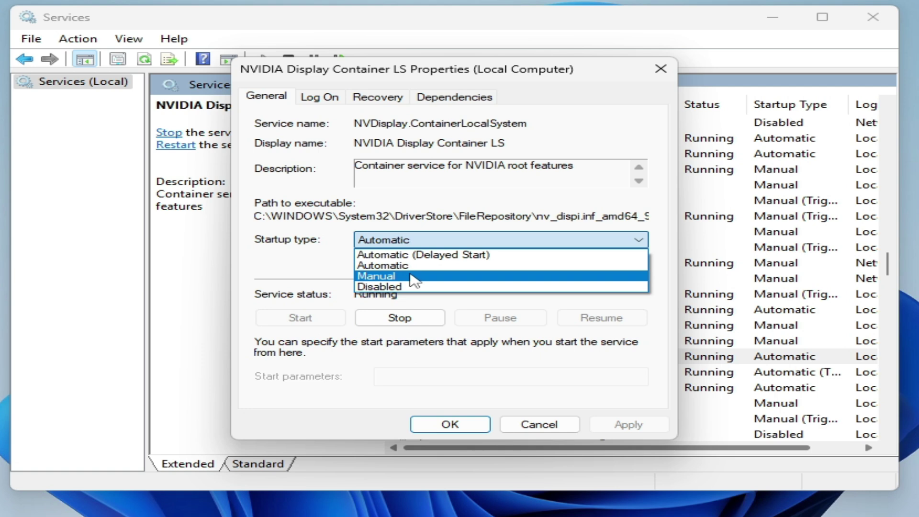
pyautogui.click(431, 265)
pyautogui.click(629, 425)
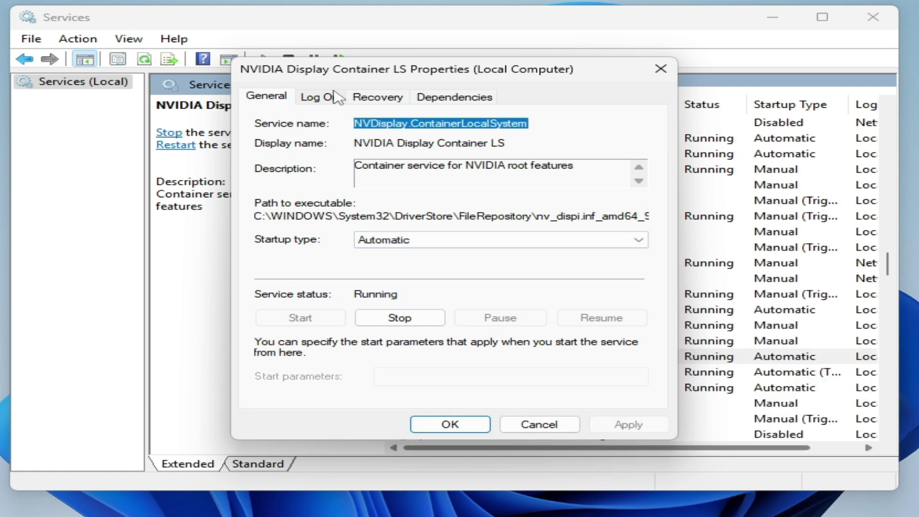
# - Stop and restart NVIDIA Display Container LS, then confirm its properties with OK
pyautogui.click(320, 97)
pyautogui.click(263, 96)
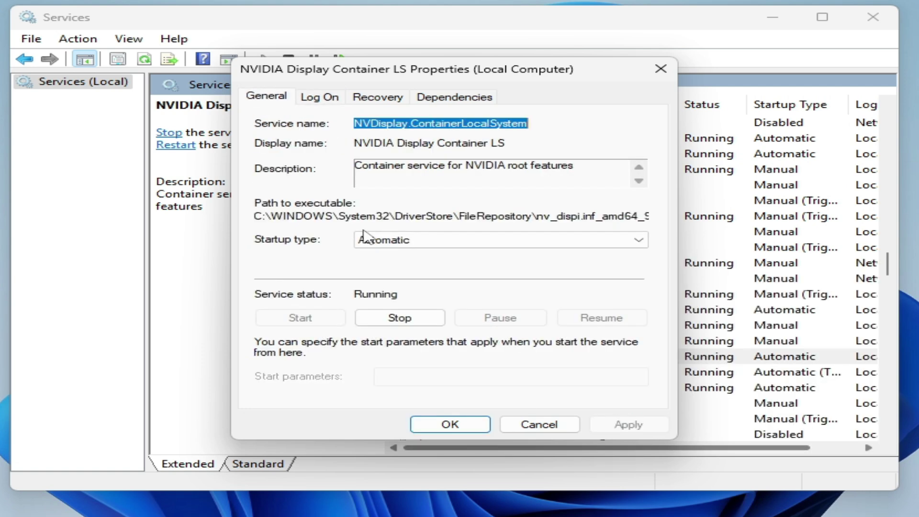
pyautogui.click(400, 319)
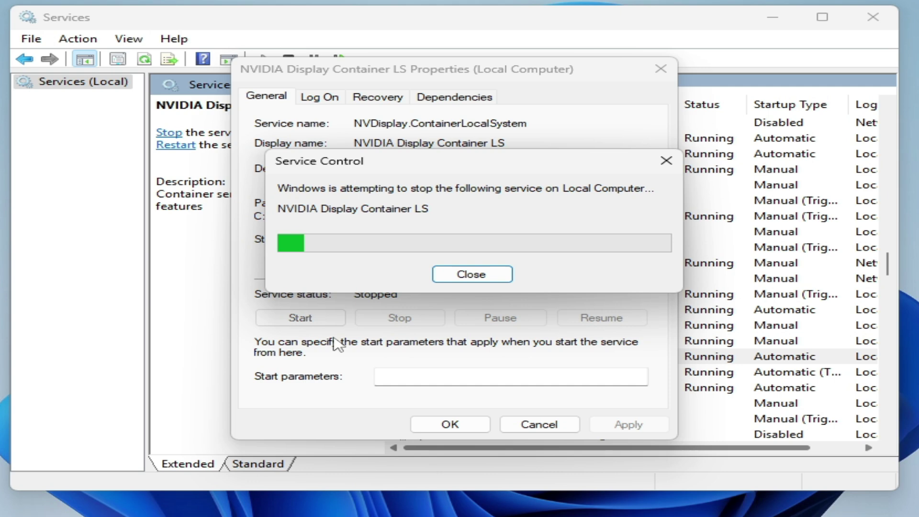
pyautogui.click(300, 318)
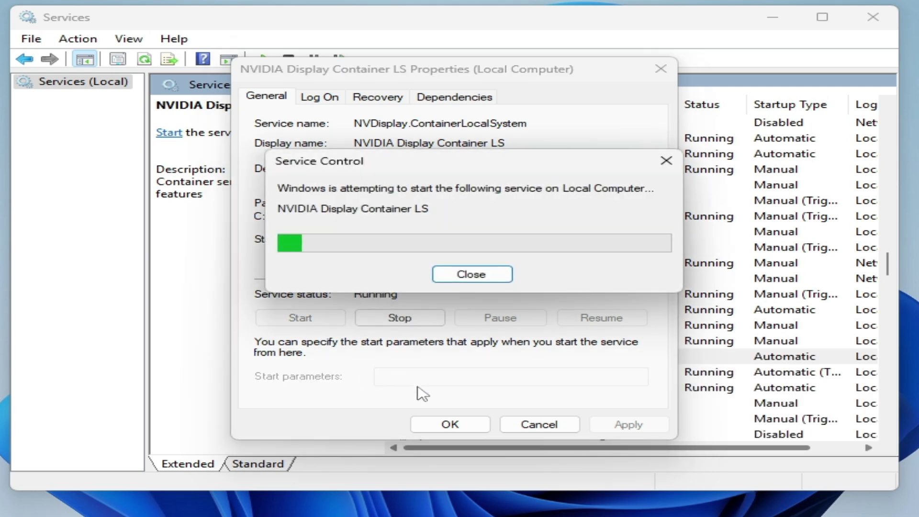
pyautogui.click(438, 424)
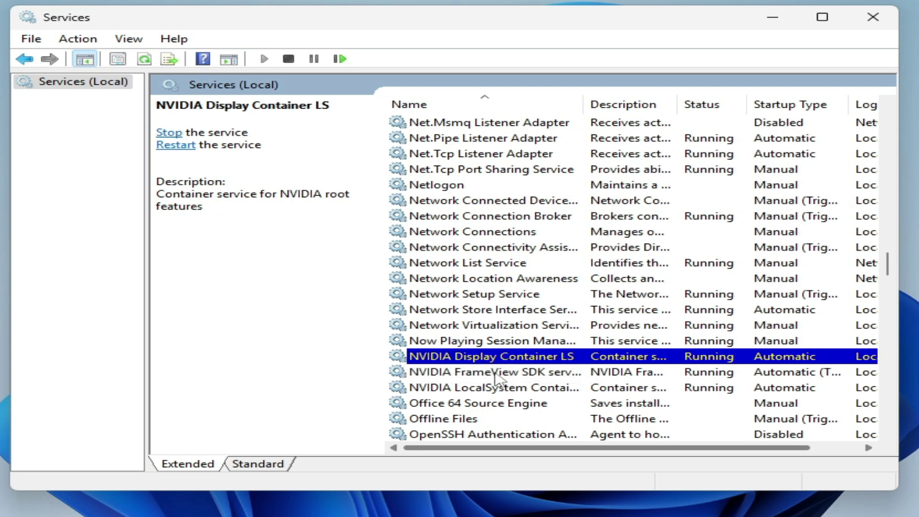
# - Close Services, check the NVIDIA App shortcut menu, and test the overlay with Alt+Z
pyautogui.click(873, 17)
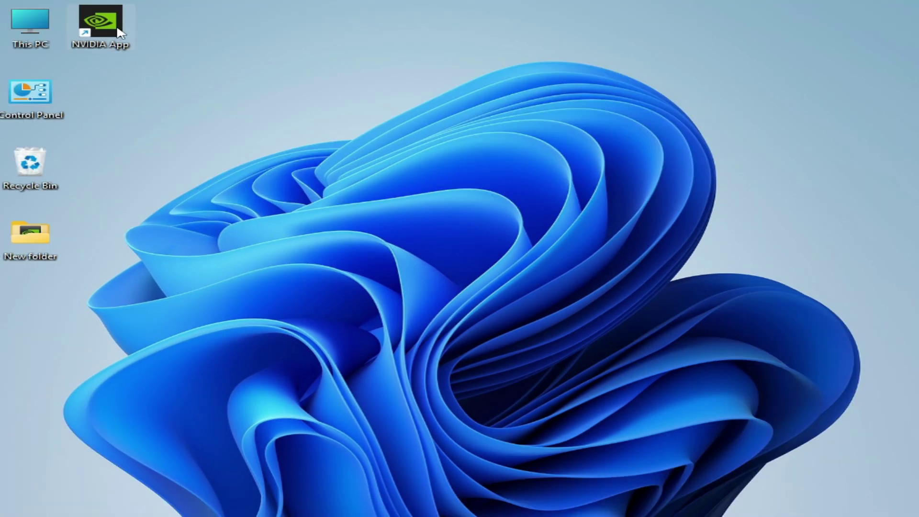
pyautogui.rightClick(118, 28)
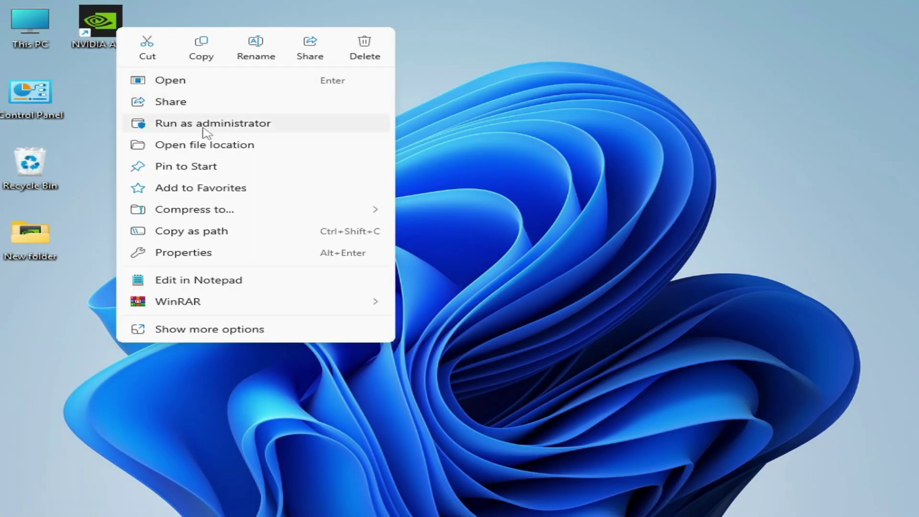
pyautogui.click(551, 203)
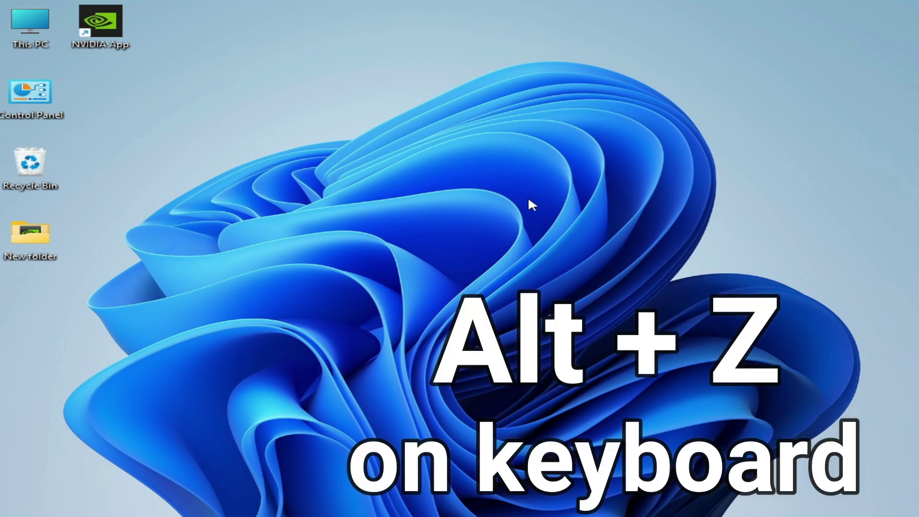
pyautogui.hotkey('alt', 'z')
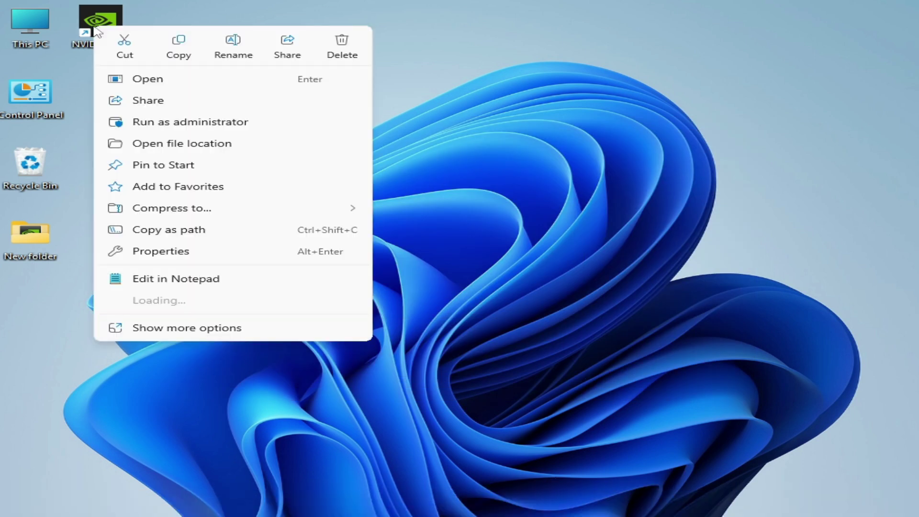
# - Run NVIDIA App as administrator and switch its NVIDIA overlay off, then back on
pyautogui.click(160, 123)
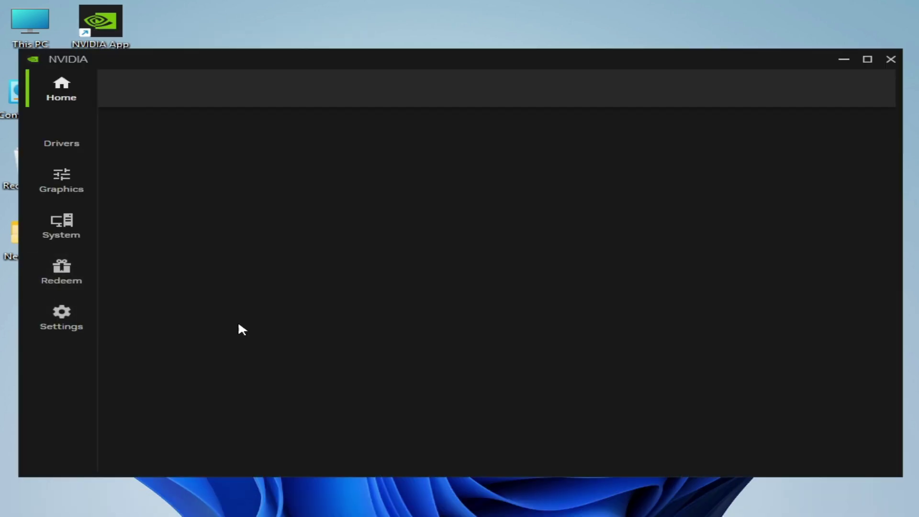
pyautogui.click(68, 321)
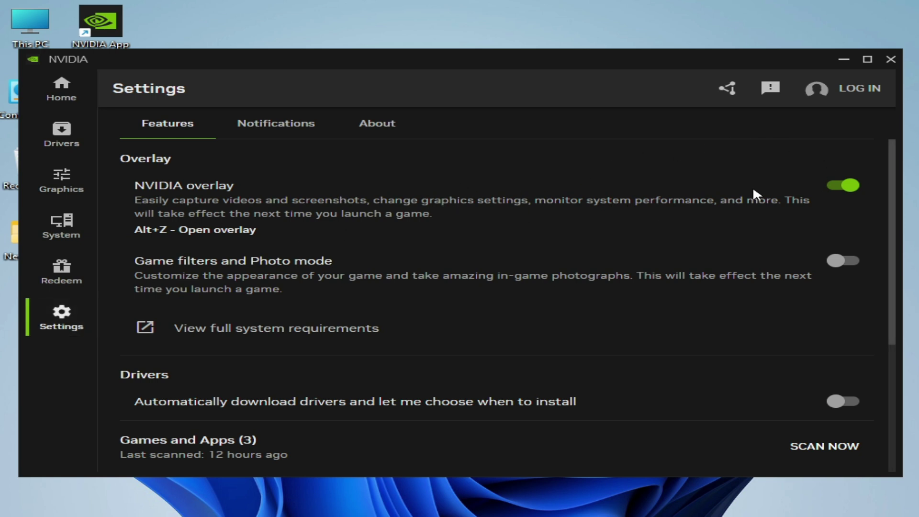
pyautogui.click(845, 187)
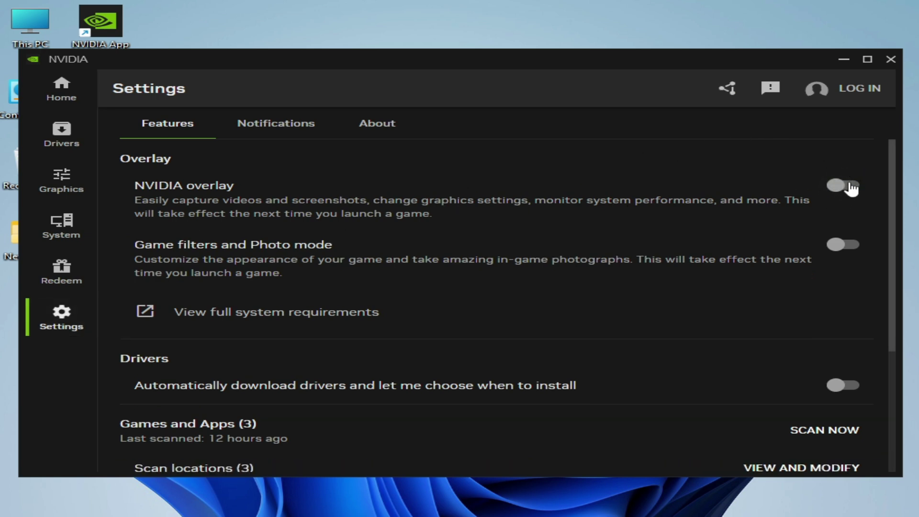
pyautogui.click(728, 88)
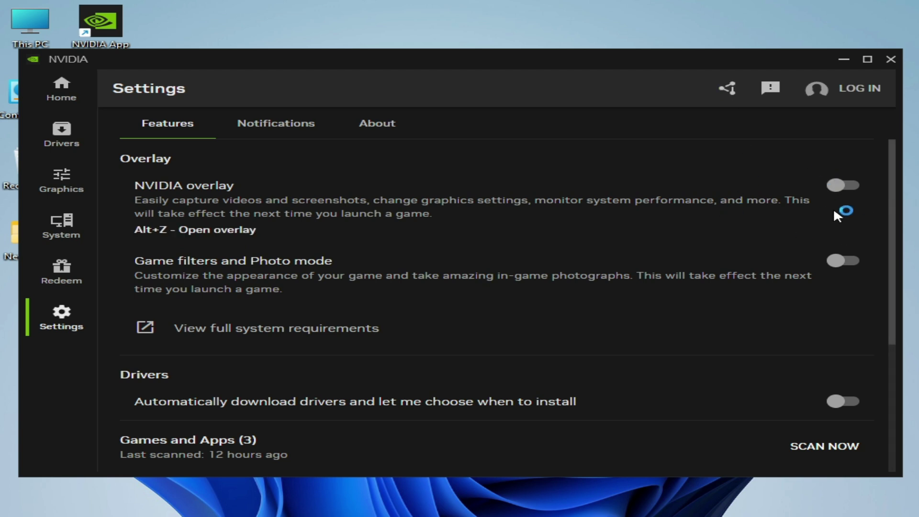
pyautogui.click(854, 192)
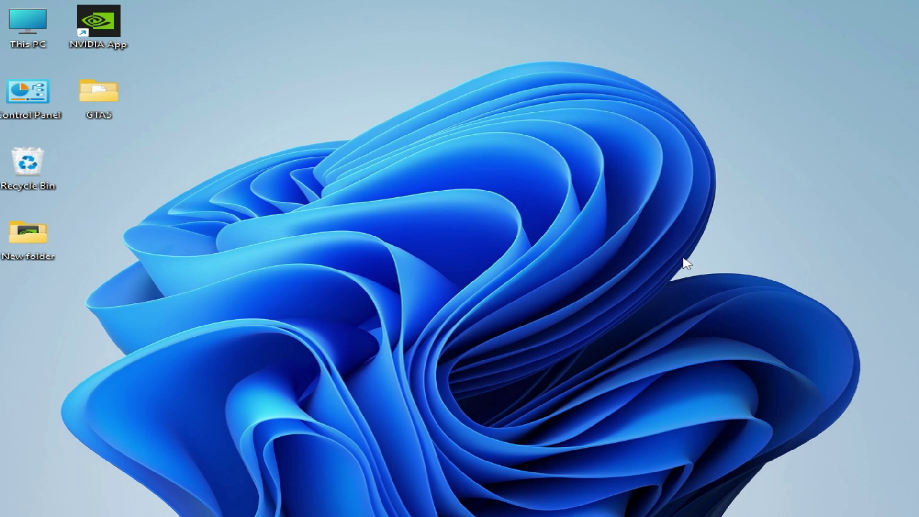
# - Open NVIDIA Control Panel from the desktop's extended right-click menu
pyautogui.rightClick(584, 166)
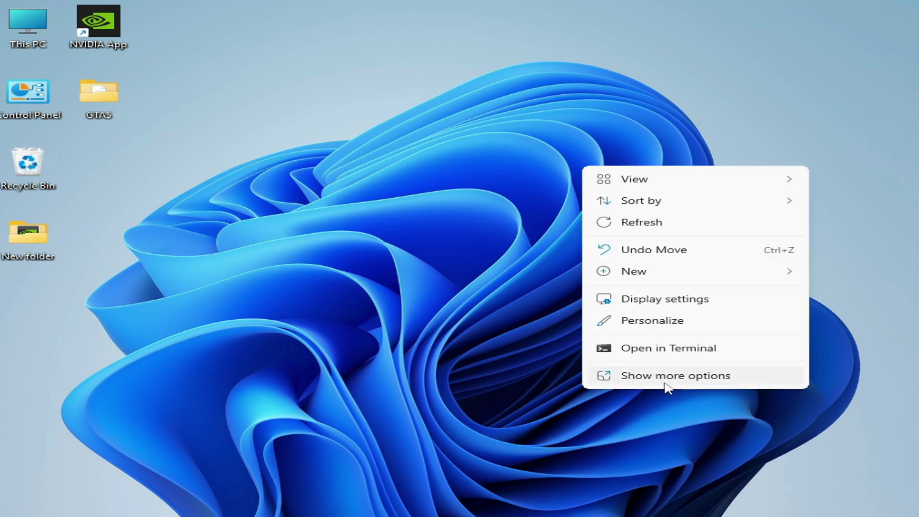
pyautogui.click(651, 377)
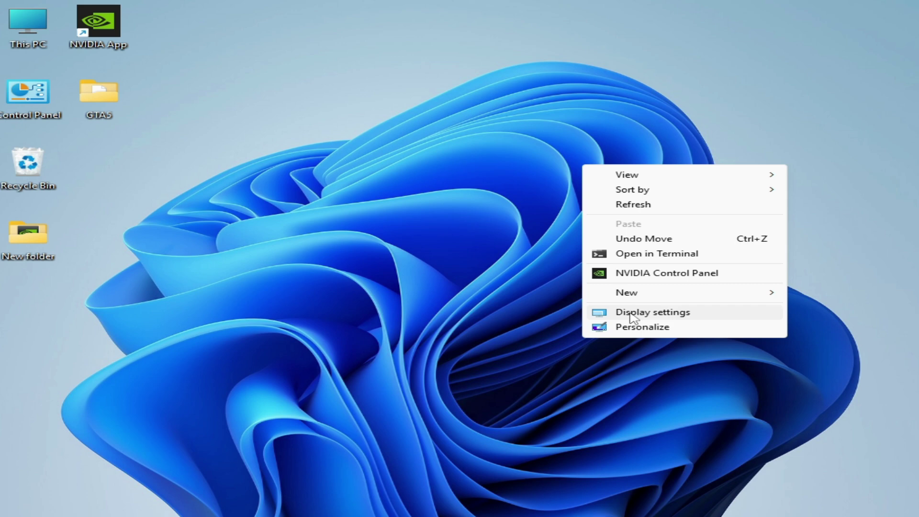
pyautogui.click(675, 276)
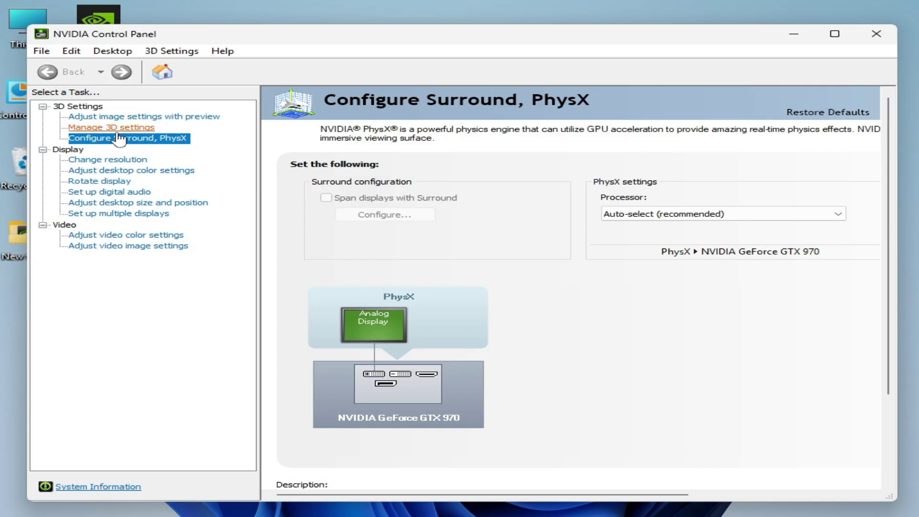
# - Set the PhysX processor to NVIDIA GeForce GTX 970 and apply the change
pyautogui.click(118, 131)
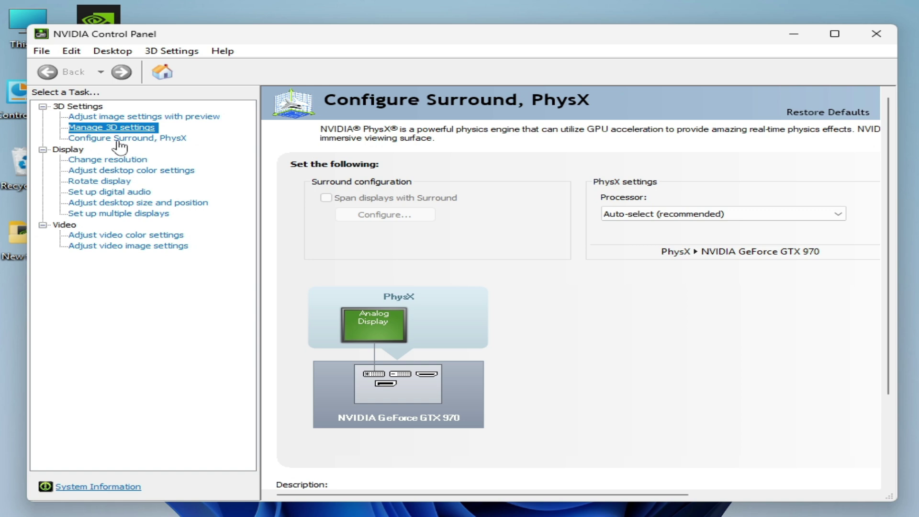
pyautogui.click(146, 138)
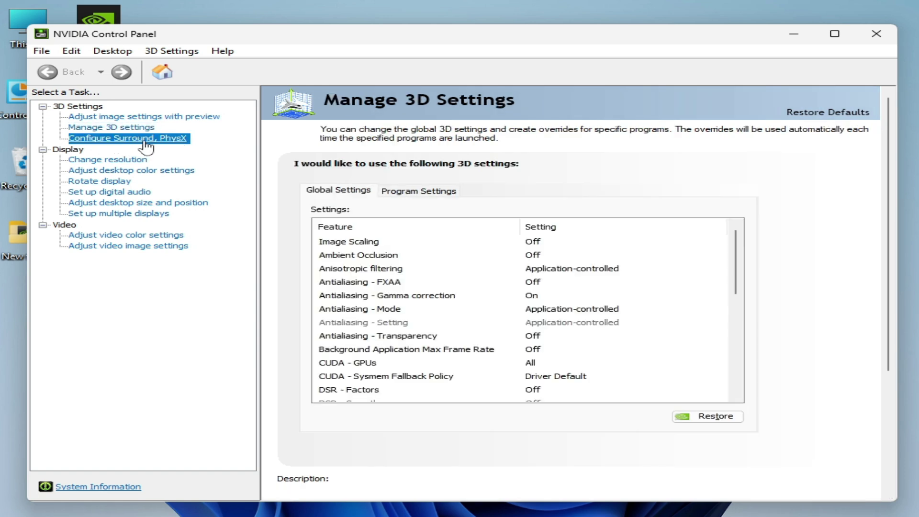
pyautogui.click(668, 215)
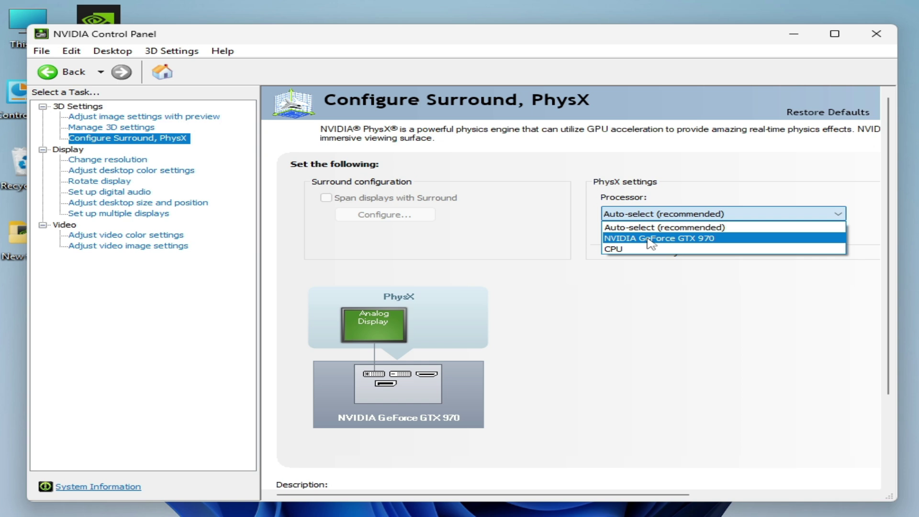
pyautogui.click(652, 239)
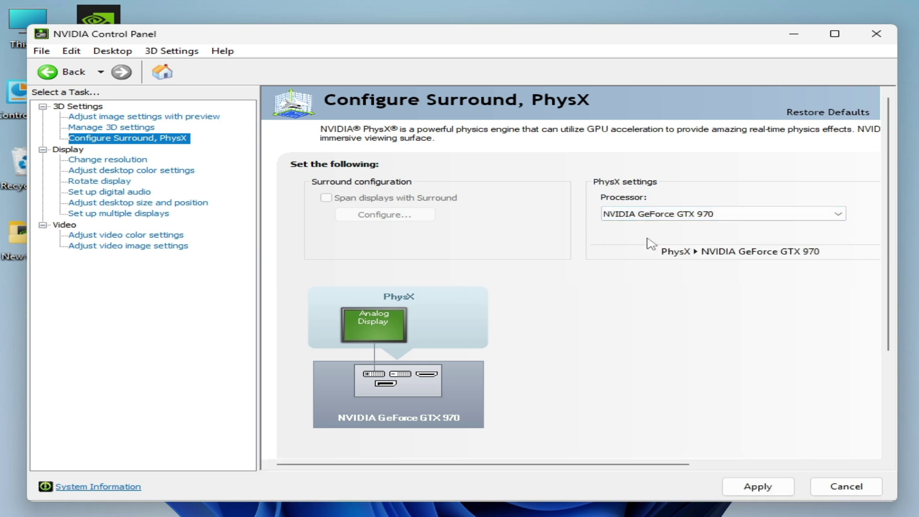
pyautogui.click(762, 488)
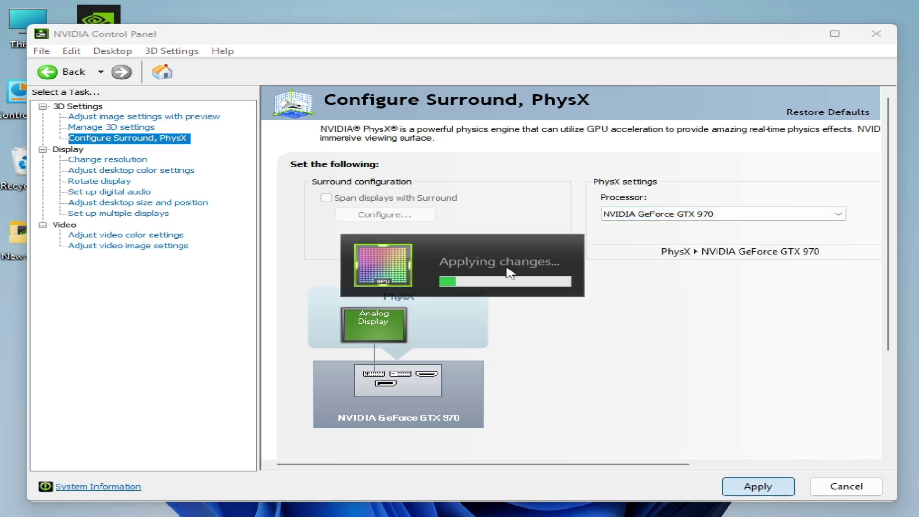
# - Go to Manage 3D Settings' Program Settings and reposition the Control Panel window
pyautogui.click(120, 127)
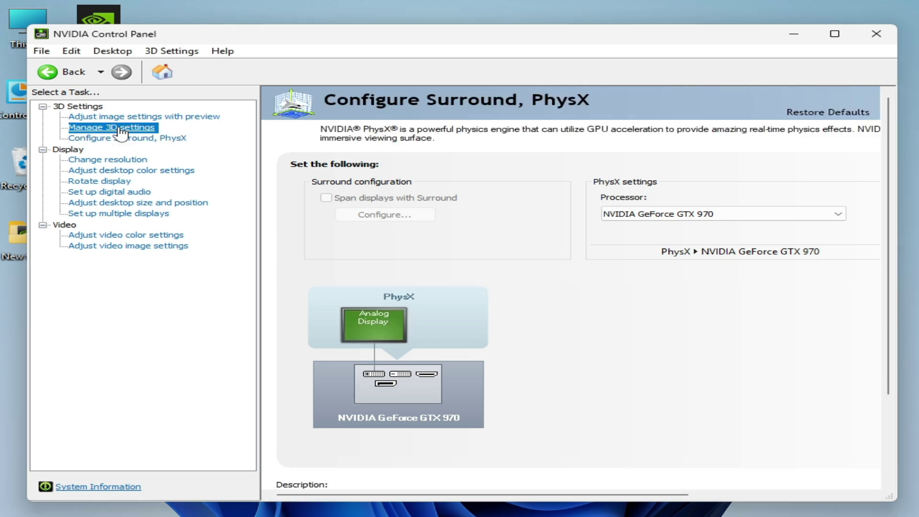
pyautogui.click(415, 192)
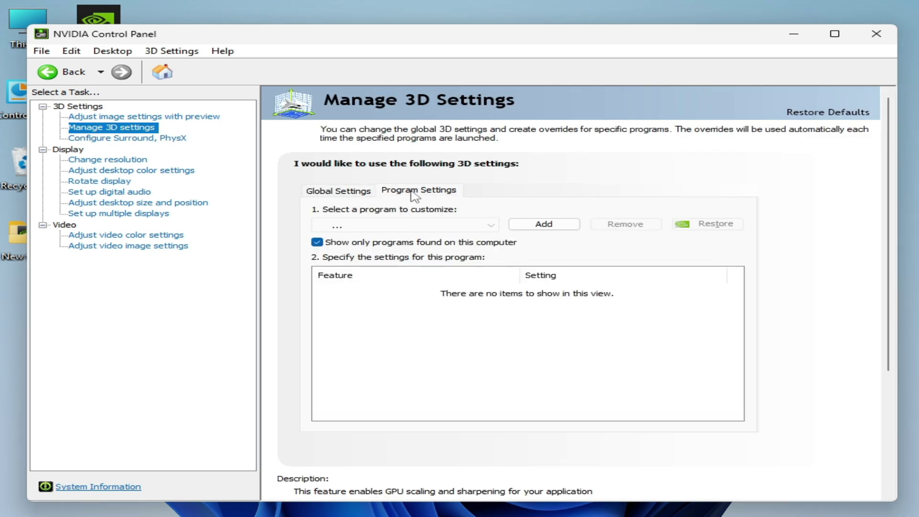
pyautogui.click(544, 225)
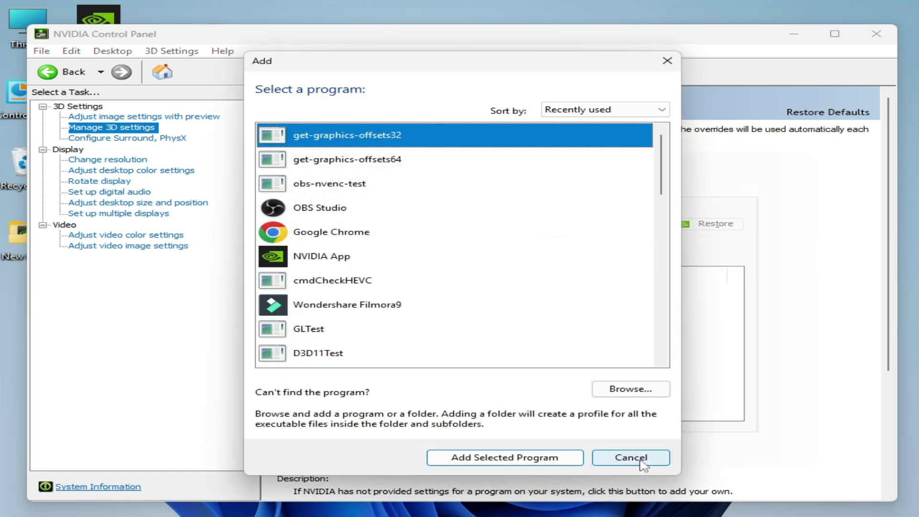
pyautogui.click(631, 458)
pyautogui.moveTo(461, 37); pyautogui.dragTo(496, 195)
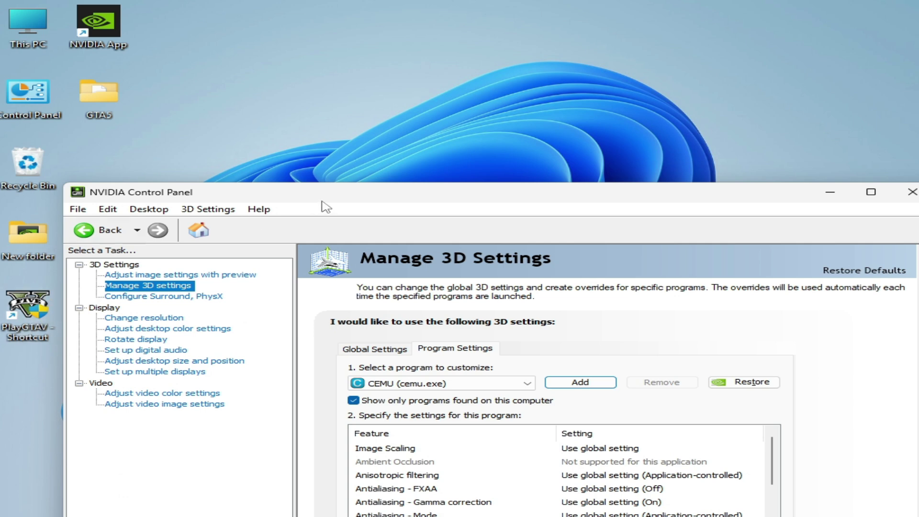
pyautogui.moveTo(350, 195); pyautogui.dragTo(353, 88)
# - Browse to PlayGTAV in the GTA5 game folder and add it as a program
pyautogui.click(566, 280)
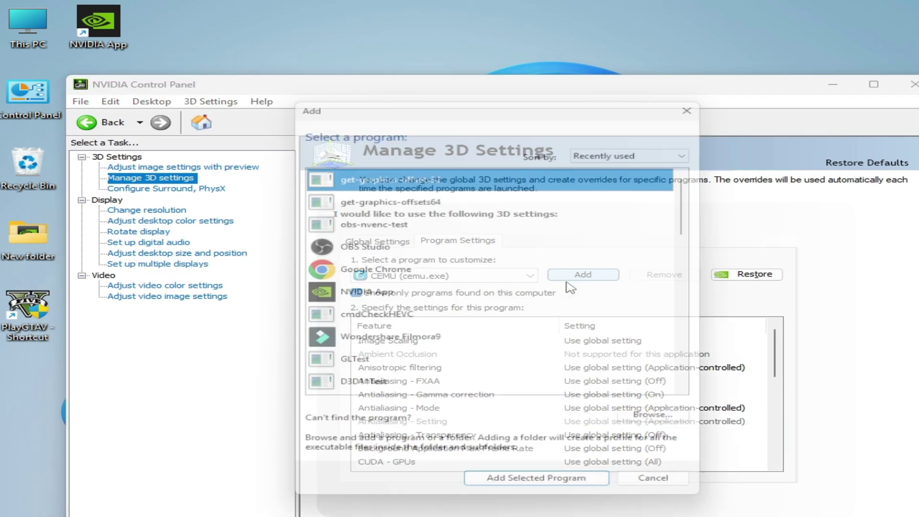
pyautogui.click(682, 431)
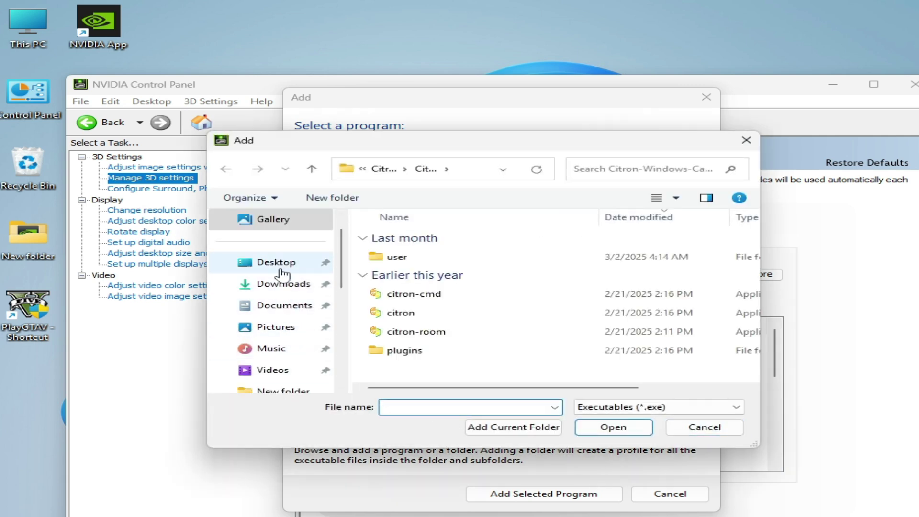
pyautogui.click(283, 268)
pyautogui.click(700, 248)
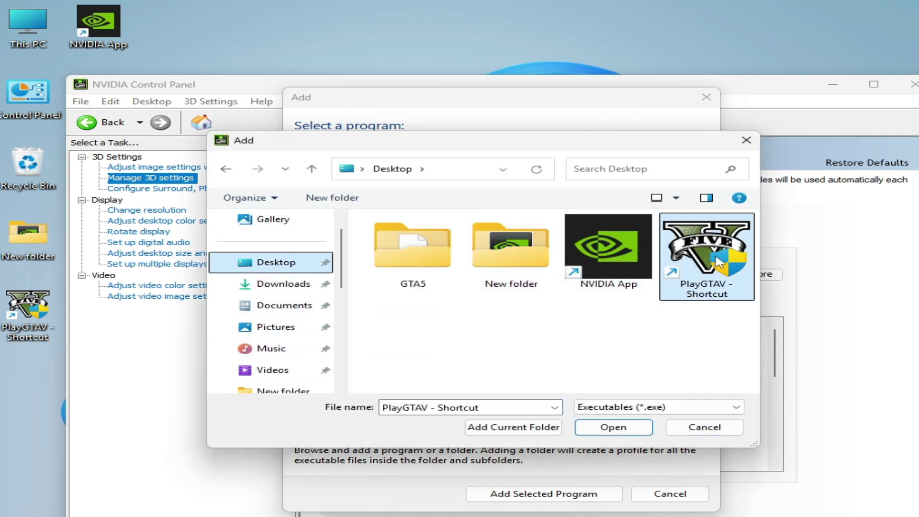
pyautogui.rightClick(676, 298)
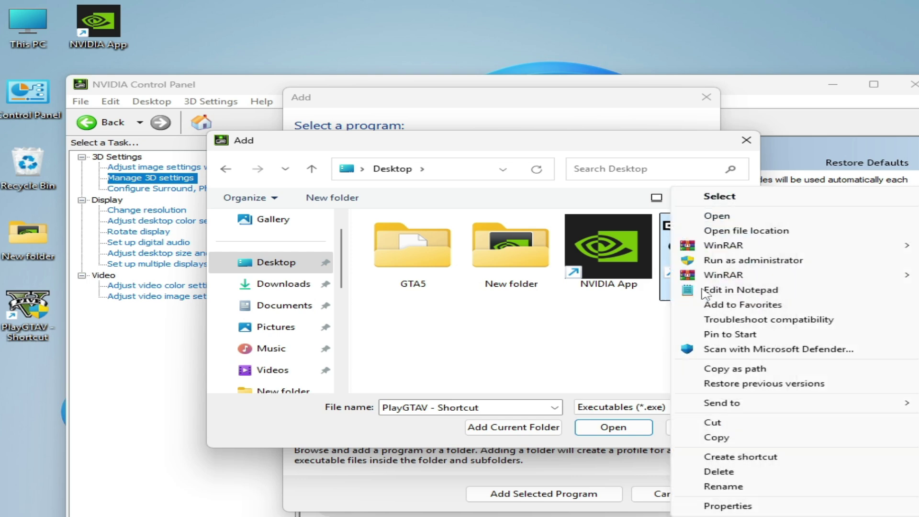
pyautogui.click(740, 232)
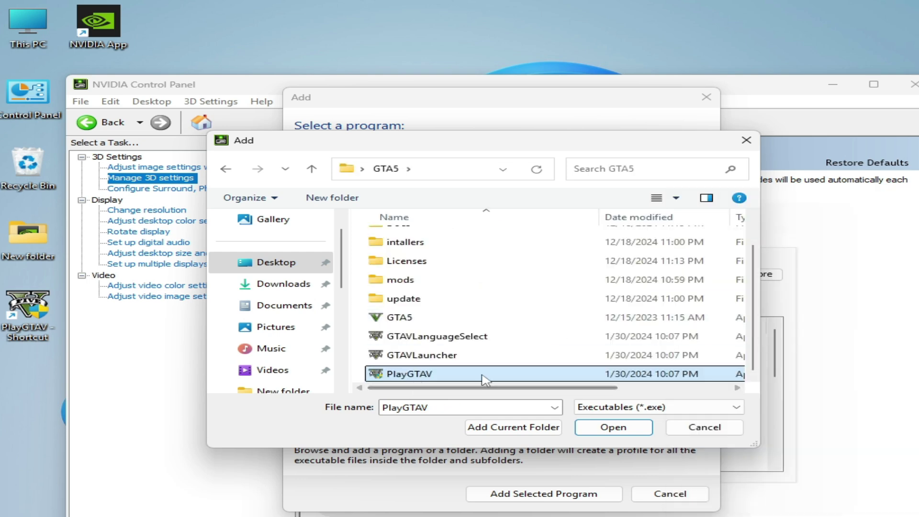
pyautogui.click(614, 428)
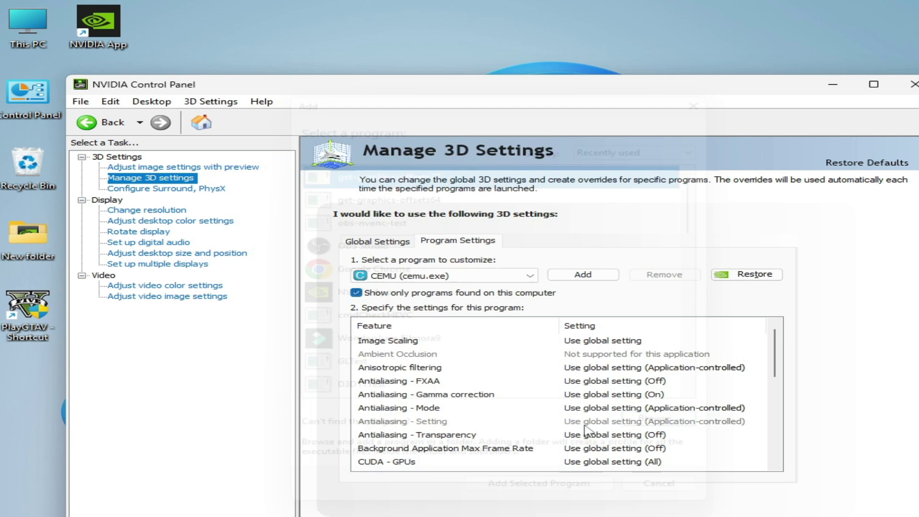
# - Apply the new PlayGTAV program settings, then close NVIDIA Control Panel
pyautogui.moveTo(657, 97); pyautogui.dragTo(631, 66)
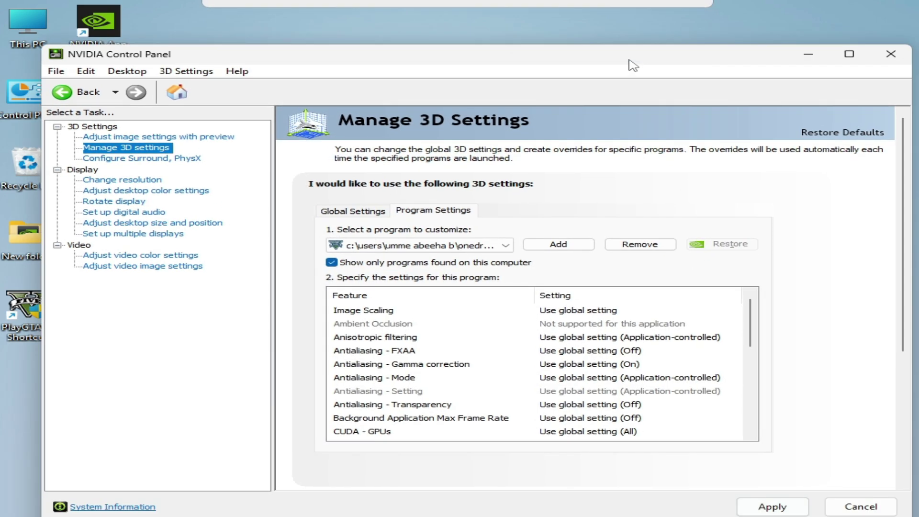
pyautogui.click(771, 507)
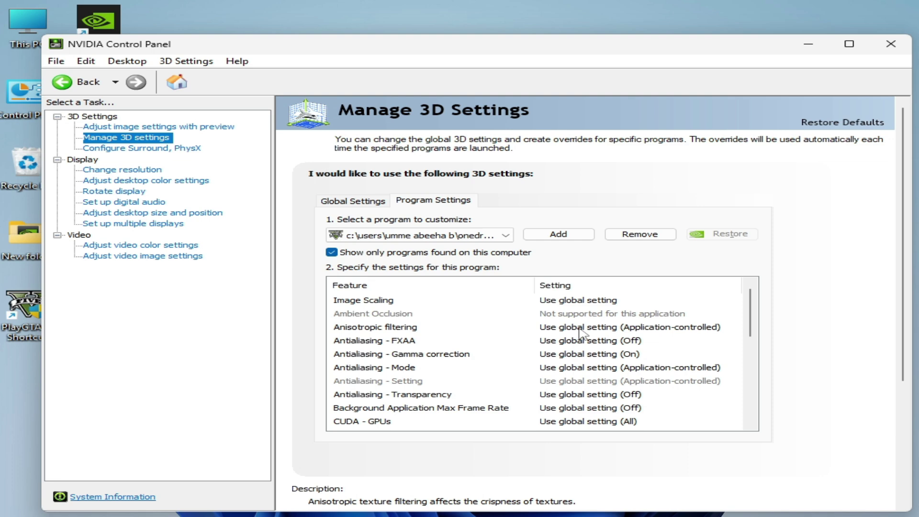
pyautogui.click(891, 44)
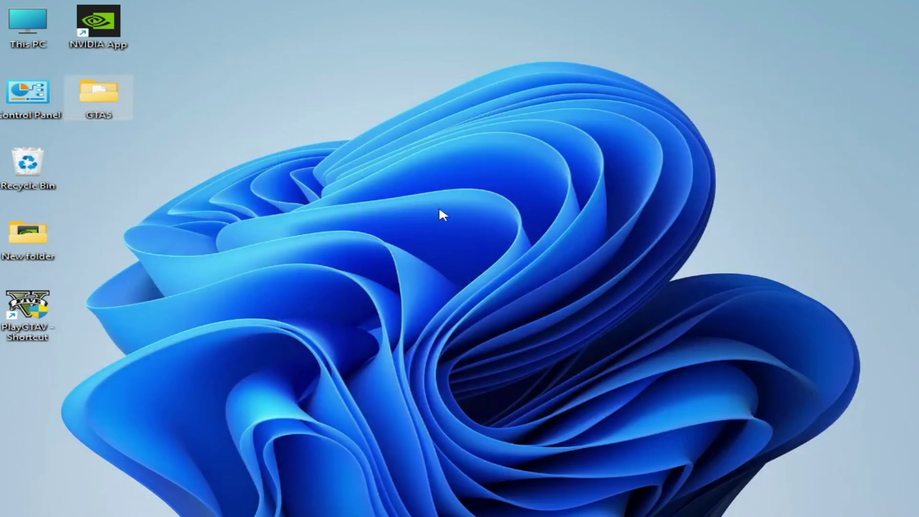